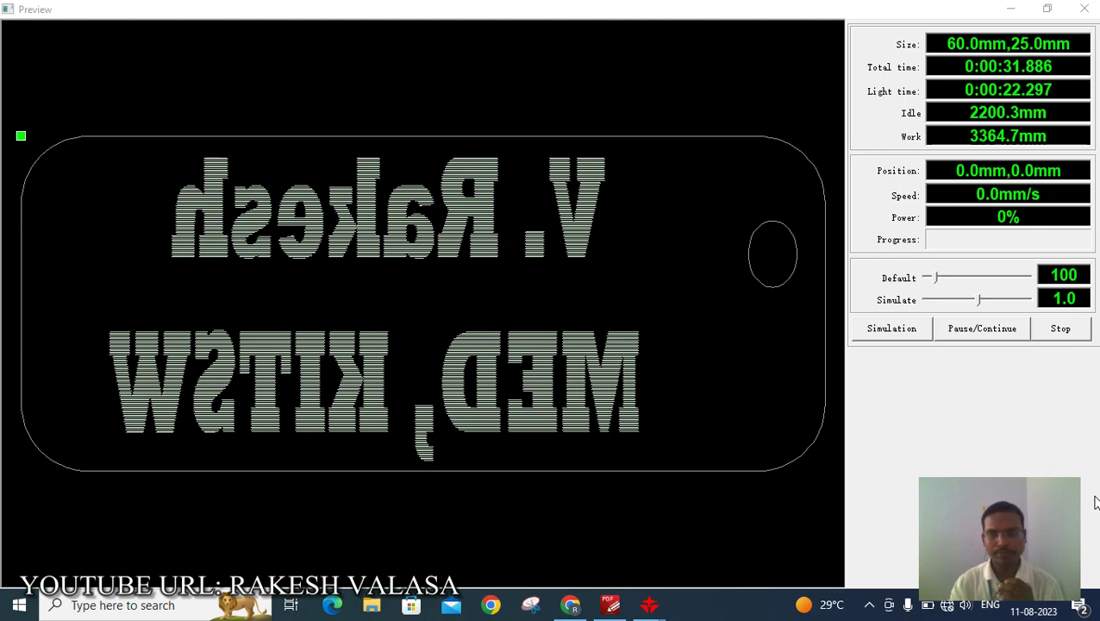
- Play the mirrored keychain job's laser path simulation (about 31.9 s), then minimize the preview
{"action": "left_click", "coordinate": [911, 333]}
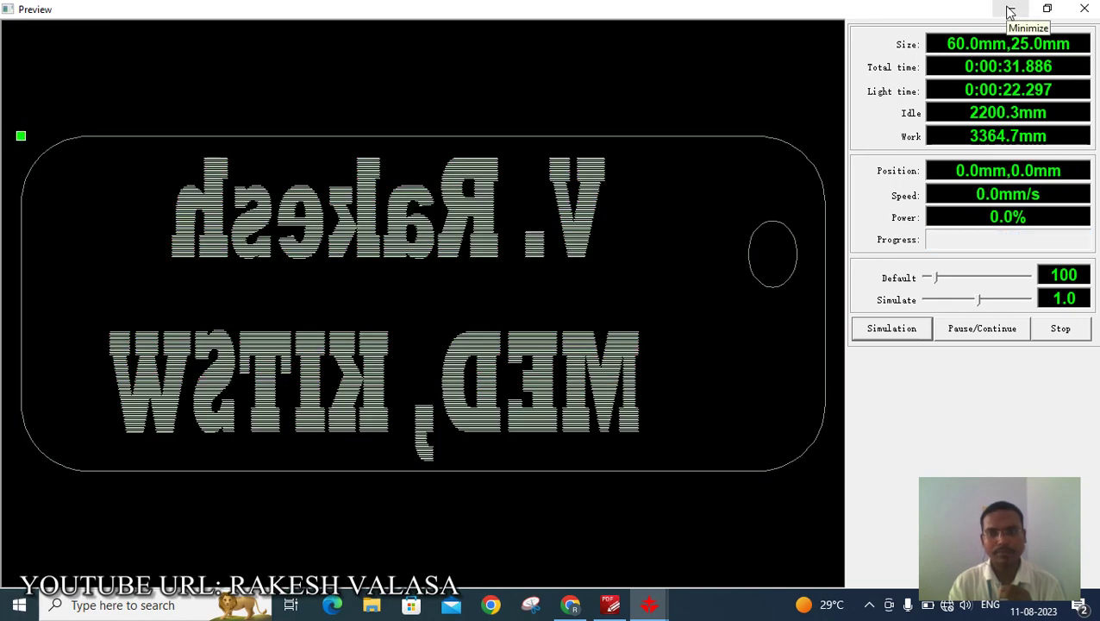
{"action": "left_click", "coordinate": [1011, 10]}
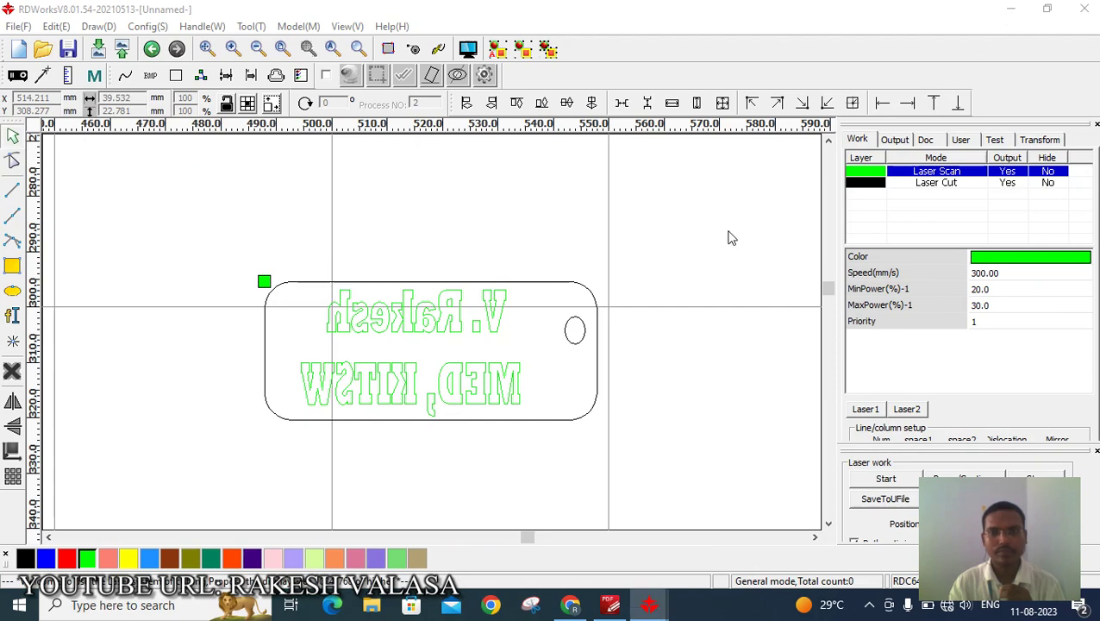
- Close the Preview window and minimize RDWorks V8 to reach the desktop
{"action": "mouse_move", "coordinate": [650, 605]}
{"action": "left_click", "coordinate": [719, 532]}
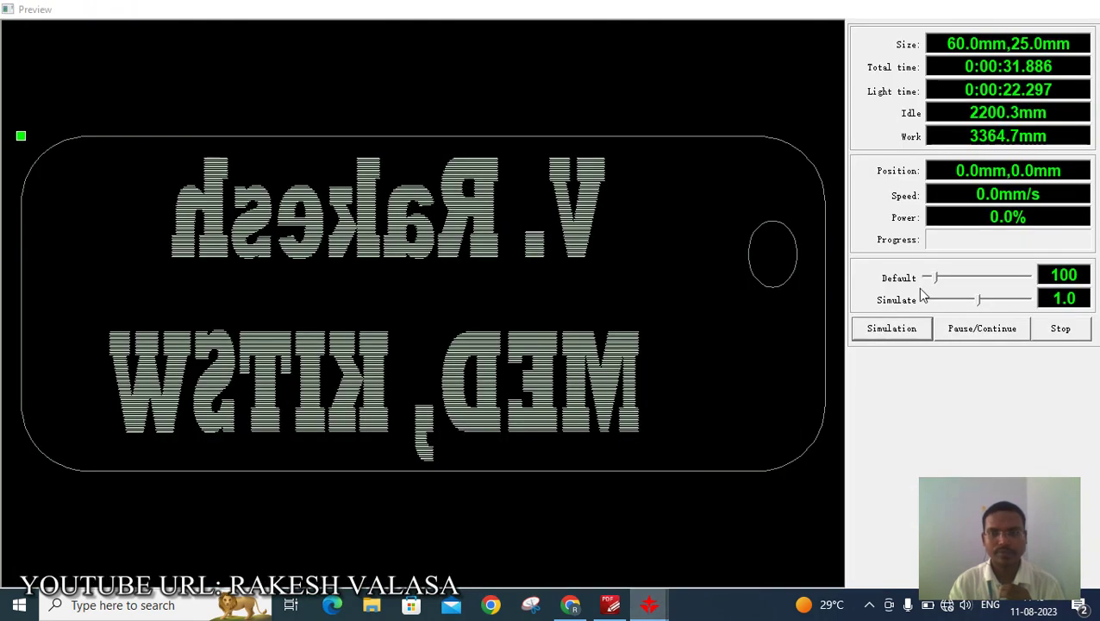
{"action": "left_click", "coordinate": [1084, 11]}
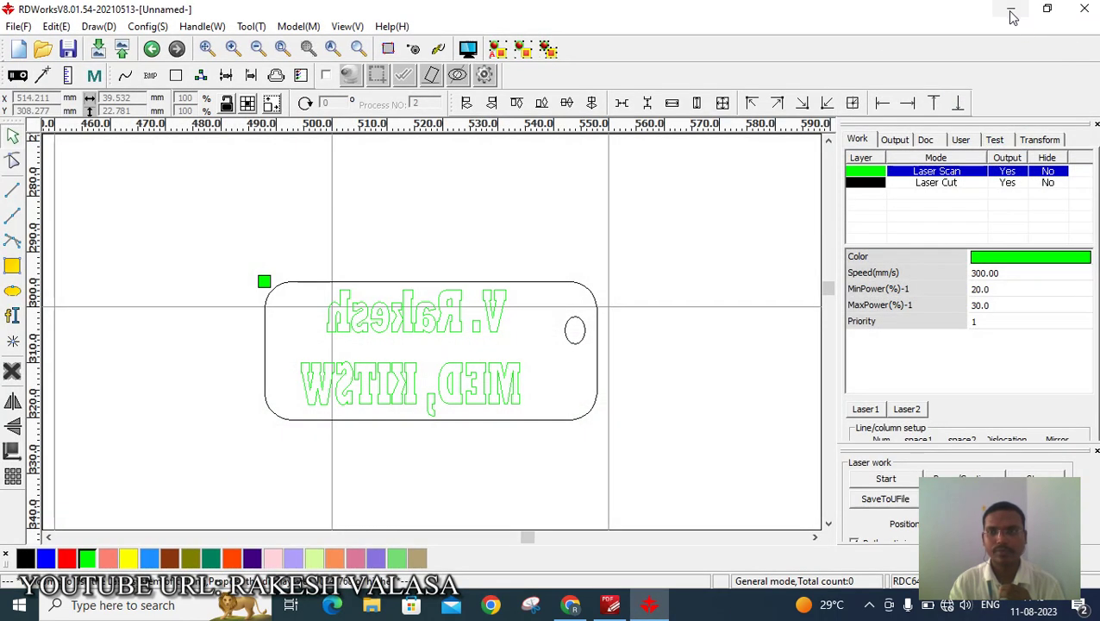
{"action": "left_click", "coordinate": [1011, 8]}
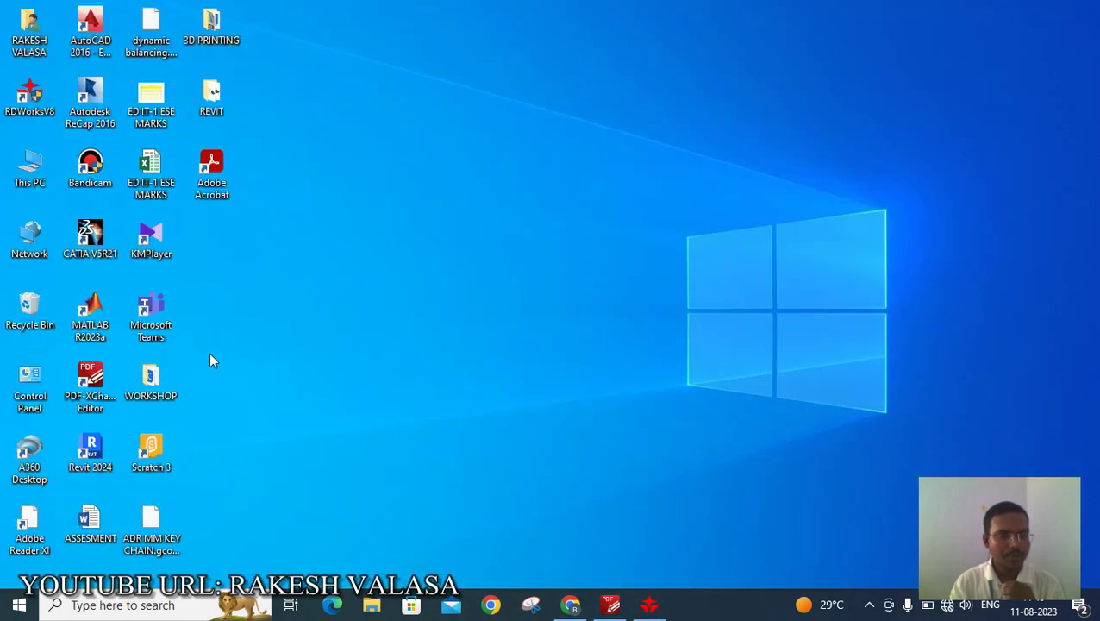
- Relaunch RDWorks V8 from the desktop icon, declining to save the modified tag design
{"action": "double_click", "coordinate": [26, 102]}
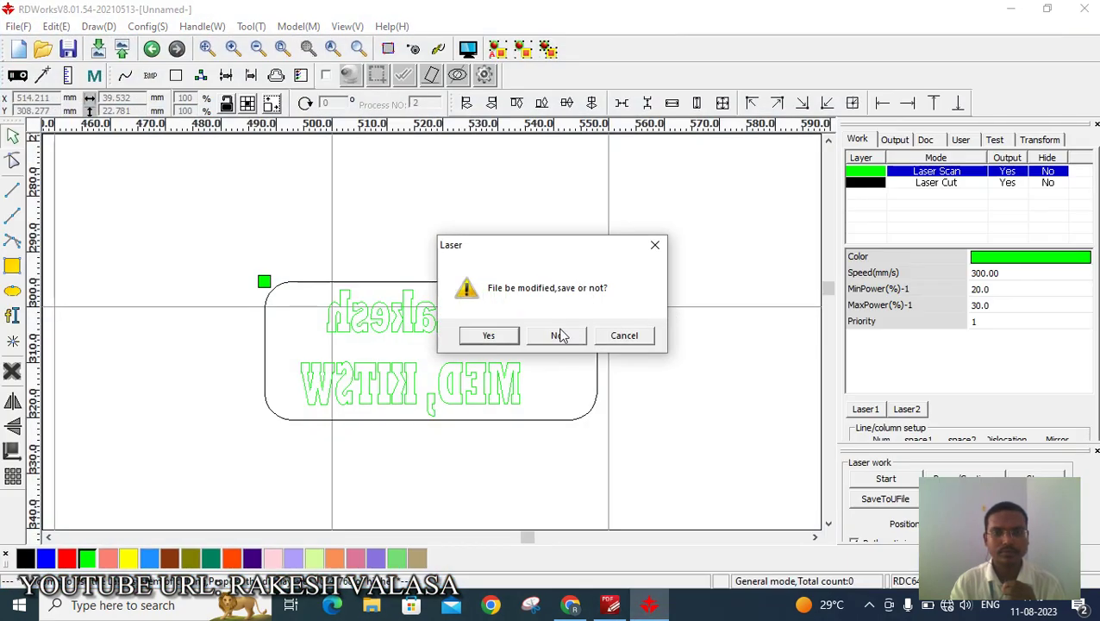
{"action": "left_click", "coordinate": [559, 335]}
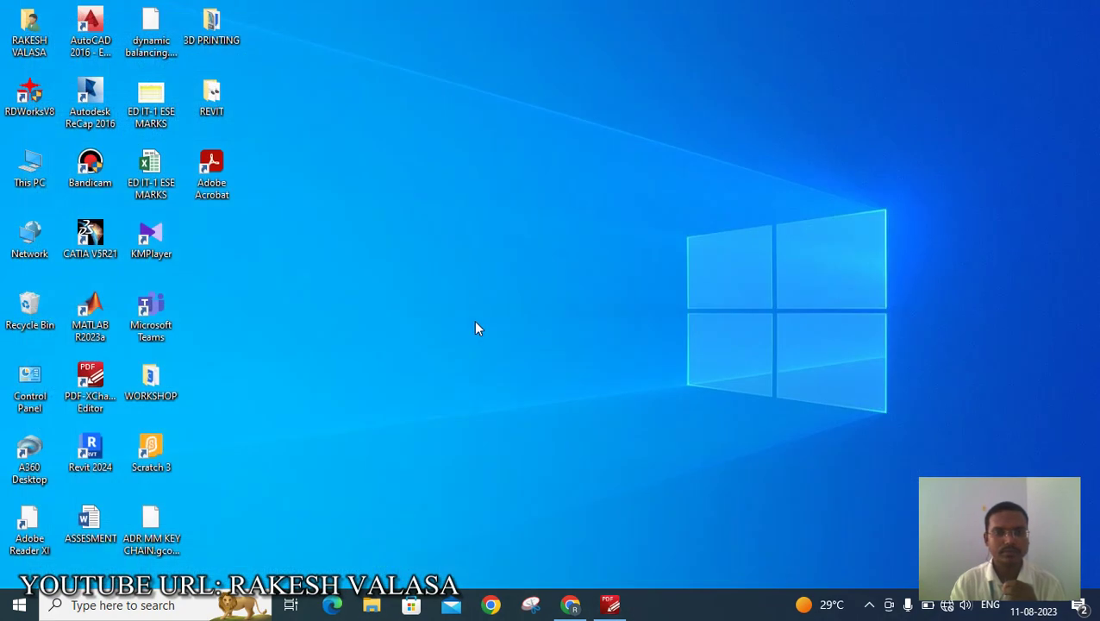
{"action": "left_click", "coordinate": [28, 93]}
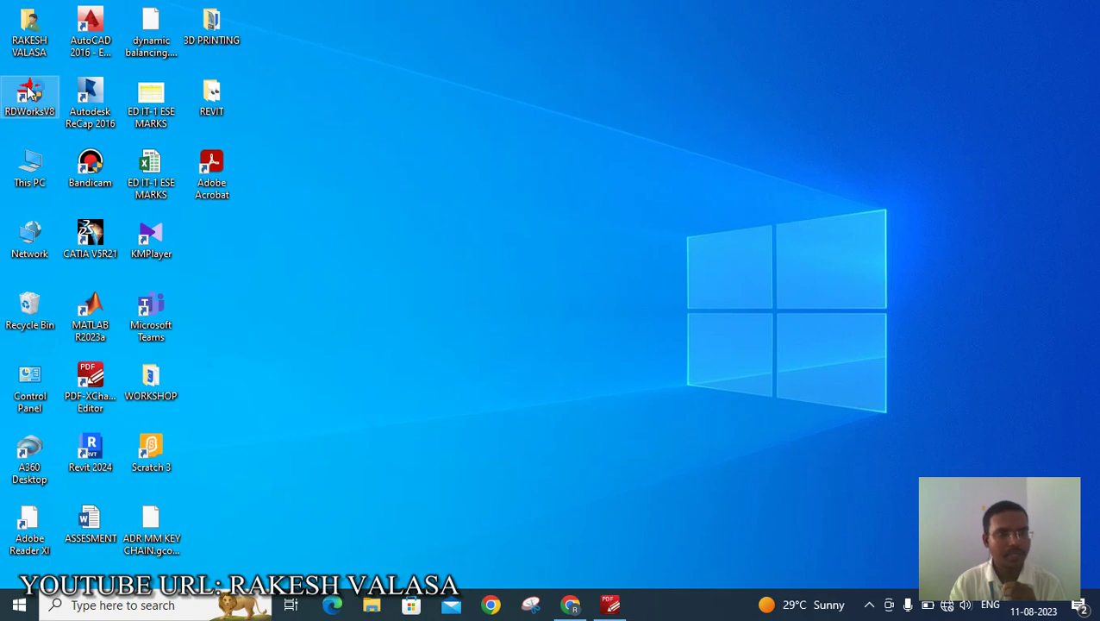
{"action": "left_click", "coordinate": [520, 304]}
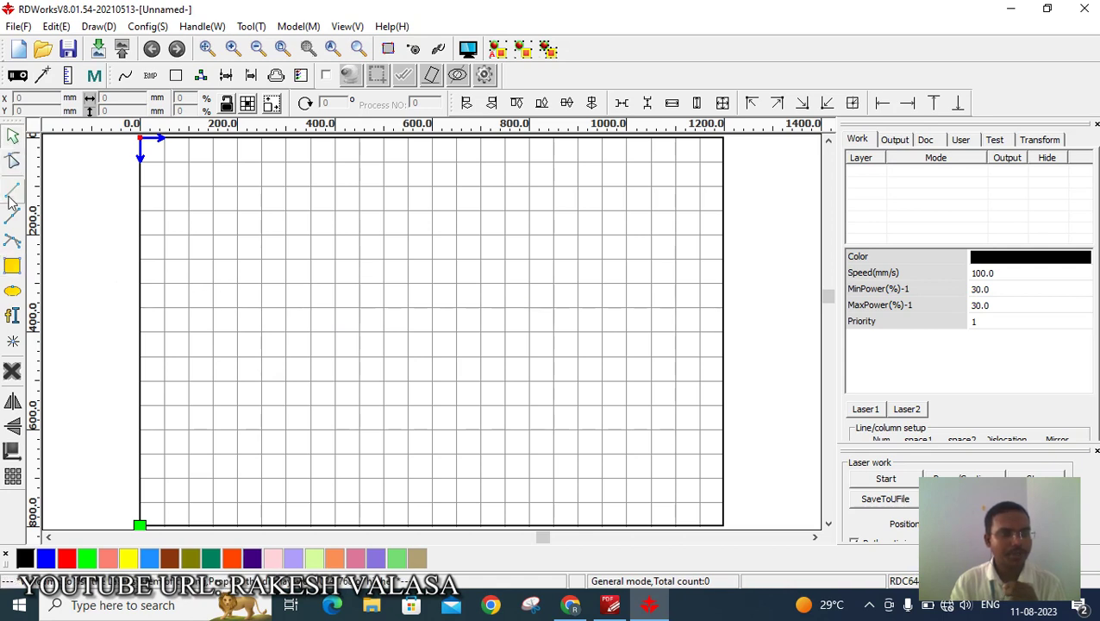
- Draw a rectangle in the middle of the work area and select it
{"action": "left_click", "coordinate": [14, 267]}
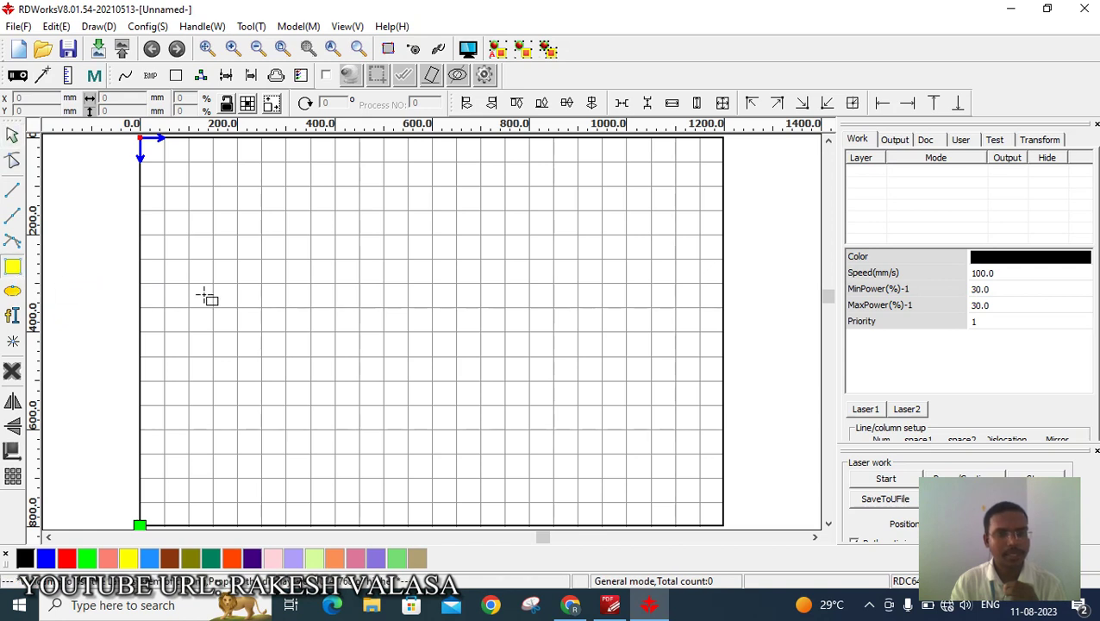
{"action": "mouse_move", "coordinate": [324, 274]}
{"action": "left_mouse_down"}
{"action": "mouse_move", "coordinate": [353, 319]}
{"action": "mouse_move", "coordinate": [472, 353]}
{"action": "mouse_move", "coordinate": [504, 349]}
{"action": "left_mouse_up"}
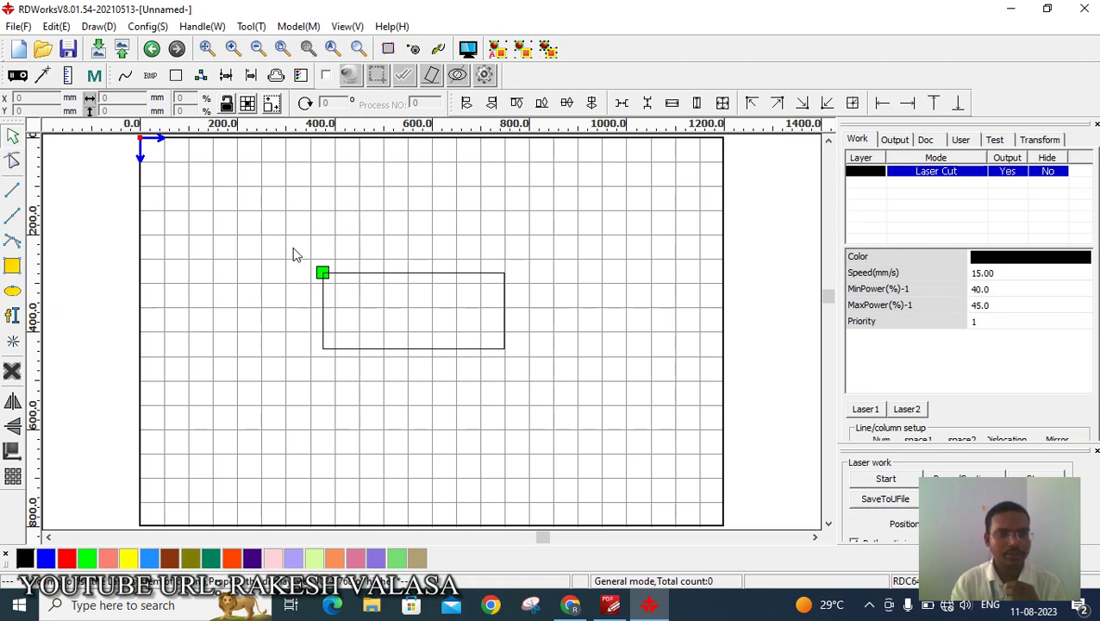
{"action": "key", "text": "ctrl+a"}
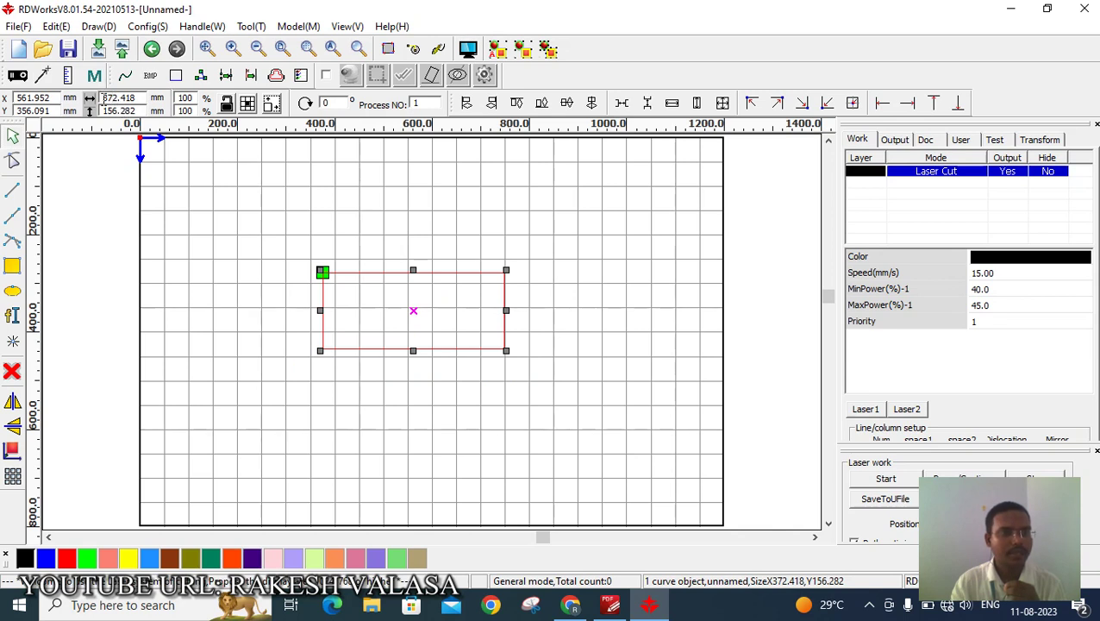
- Resize the rectangle to 60 mm wide by 30 mm high
{"action": "double_click", "coordinate": [111, 100]}
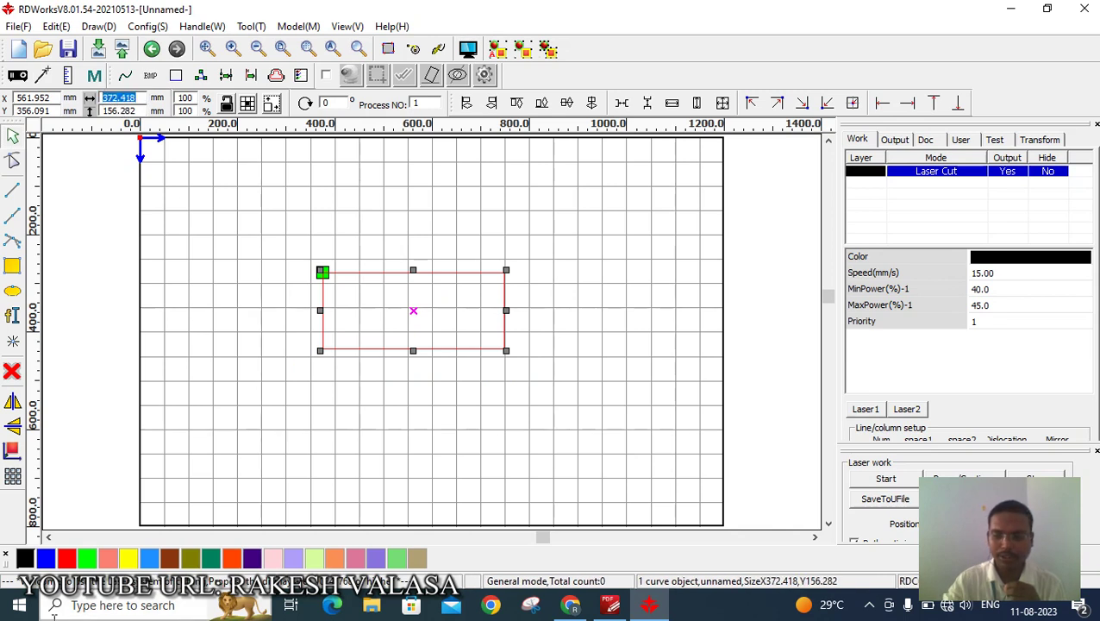
{"action": "type", "text": "60"}
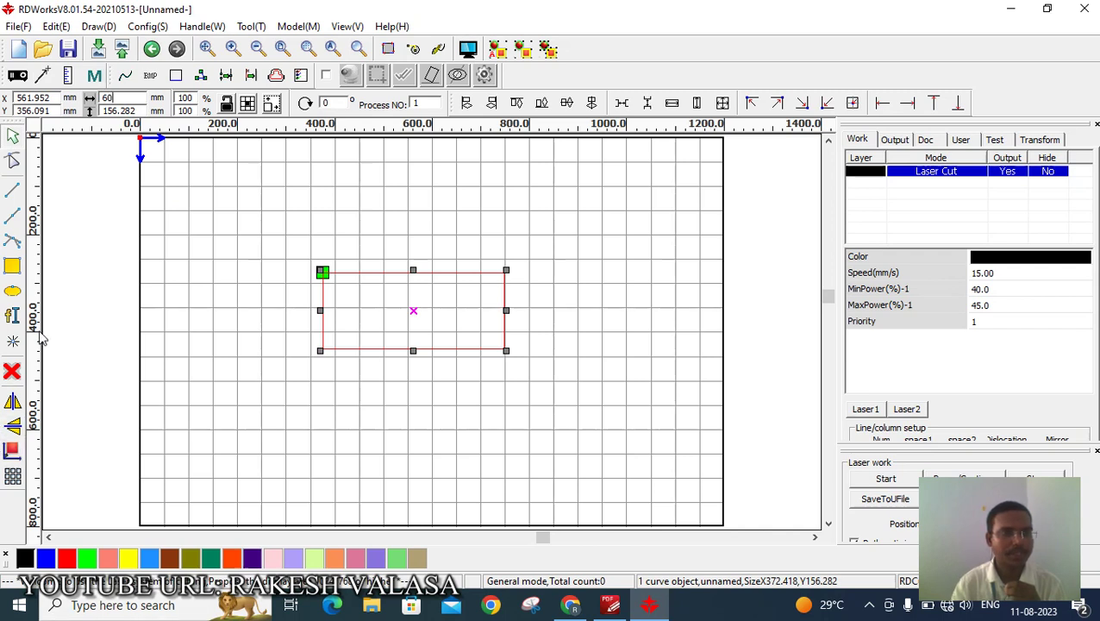
{"action": "key", "text": "Return"}
{"action": "key", "text": "Tab"}
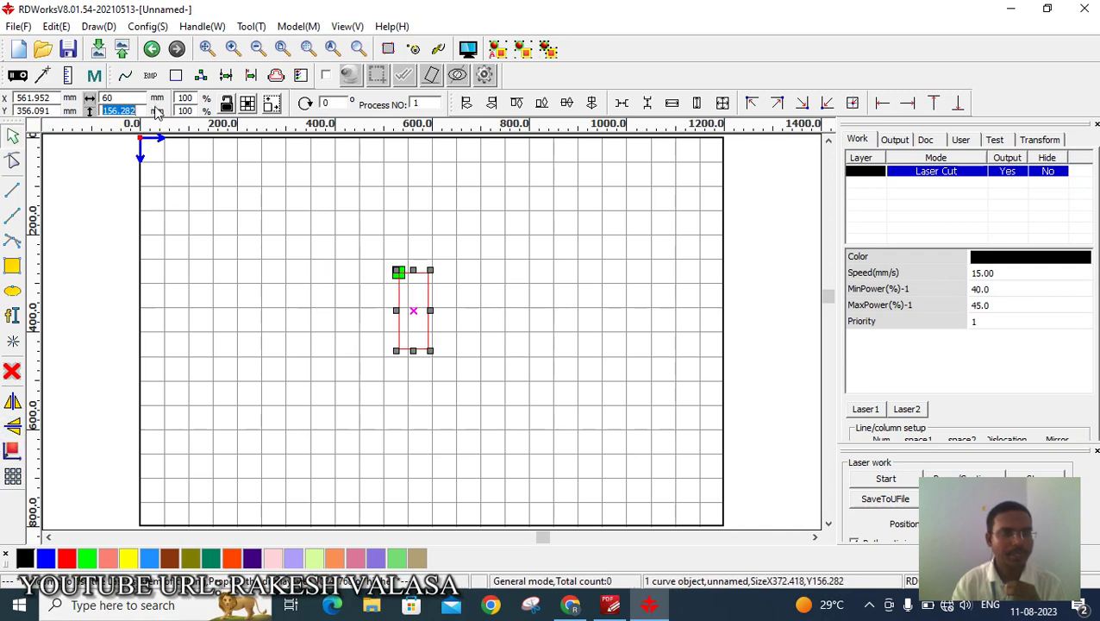
{"action": "type", "text": "30"}
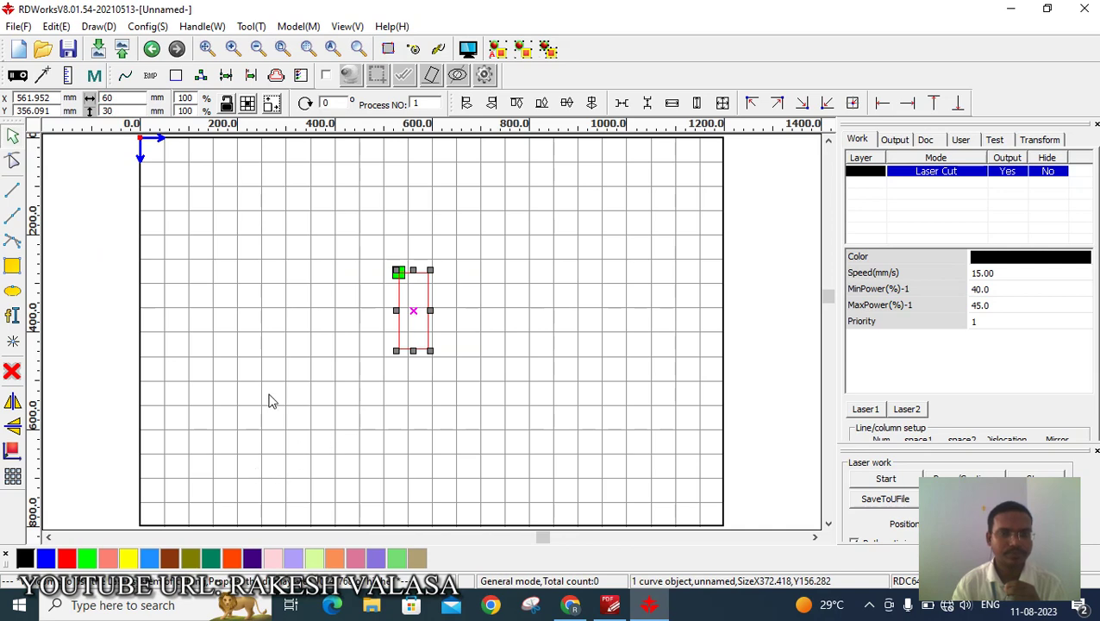
{"action": "key", "text": "Return"}
{"action": "left_click", "coordinate": [287, 334]}
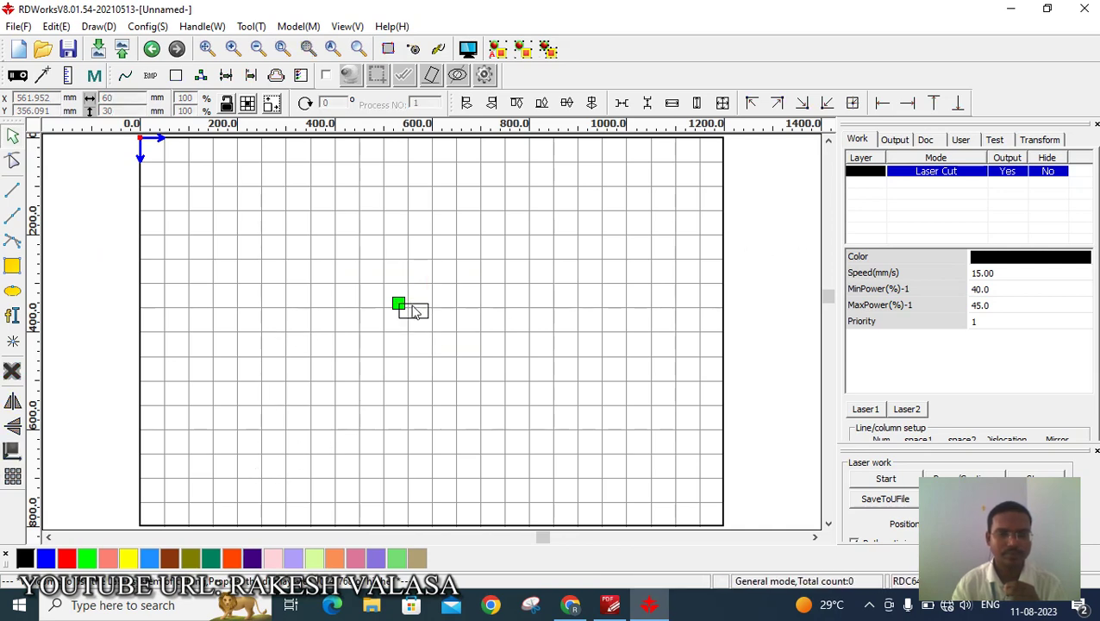
{"action": "scroll", "coordinate": [413, 311], "scroll_direction": "up", "scroll_amount": 5}
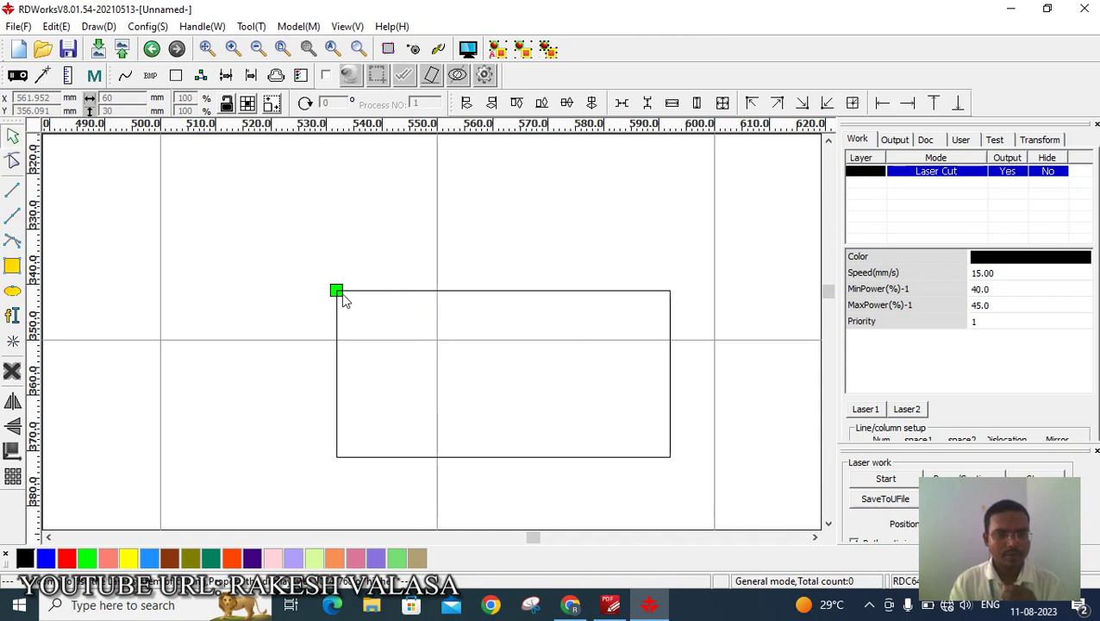
{"action": "scroll", "coordinate": [338, 299], "scroll_direction": "up", "scroll_amount": 1}
{"action": "scroll", "coordinate": [338, 301], "scroll_direction": "down", "scroll_amount": 2}
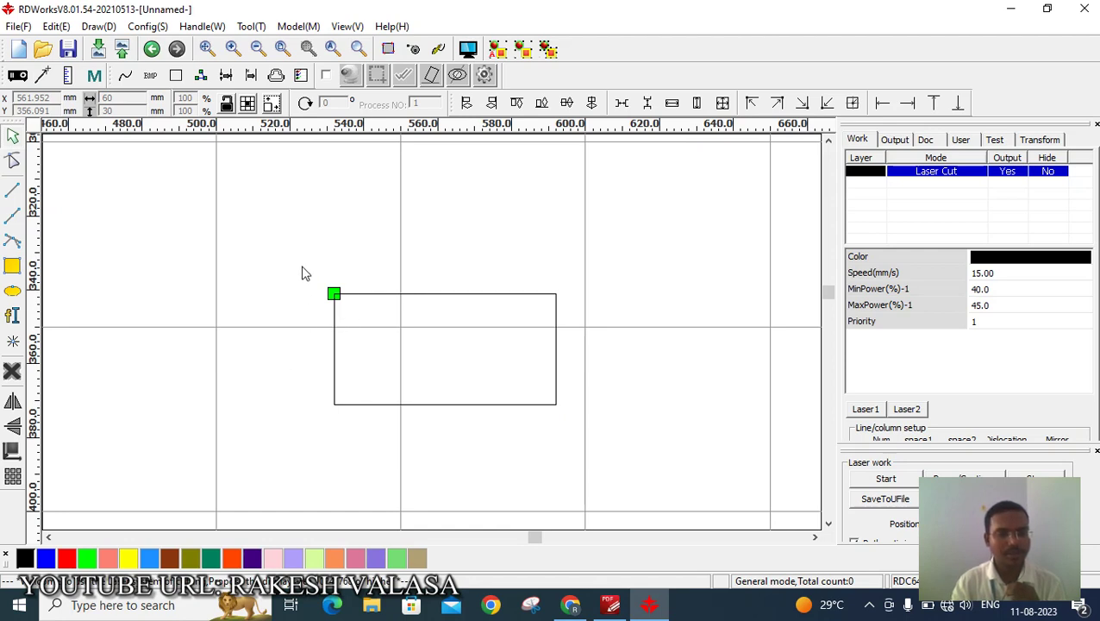
- Apply Draw > Chamfering with Auto and a 5 mm radius to the rectangle's corners
{"action": "left_click", "coordinate": [96, 28]}
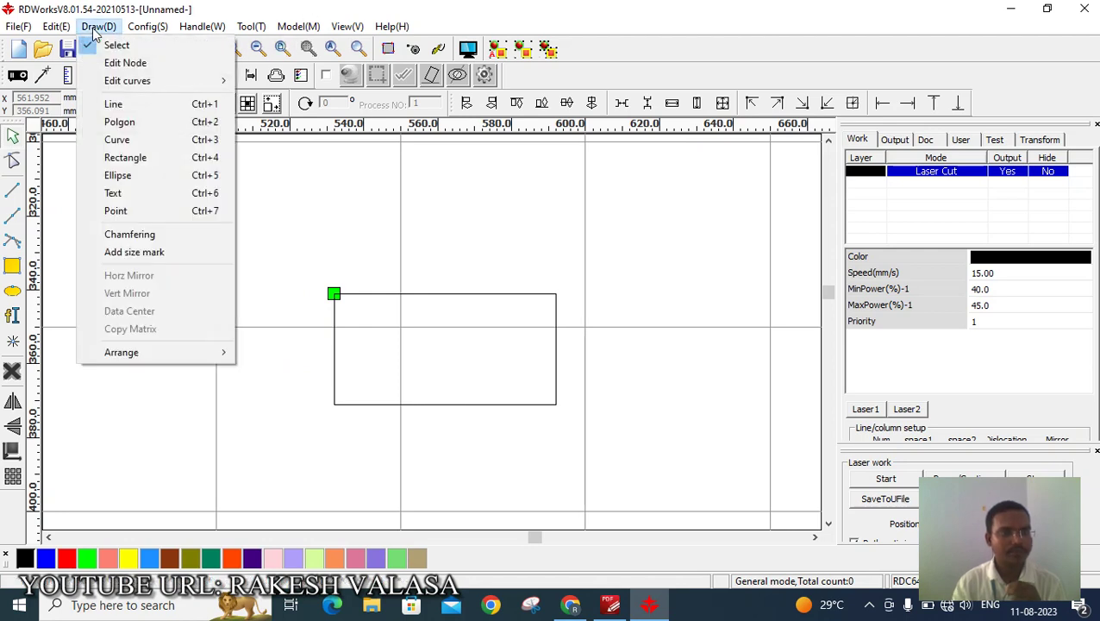
{"action": "left_click", "coordinate": [143, 234]}
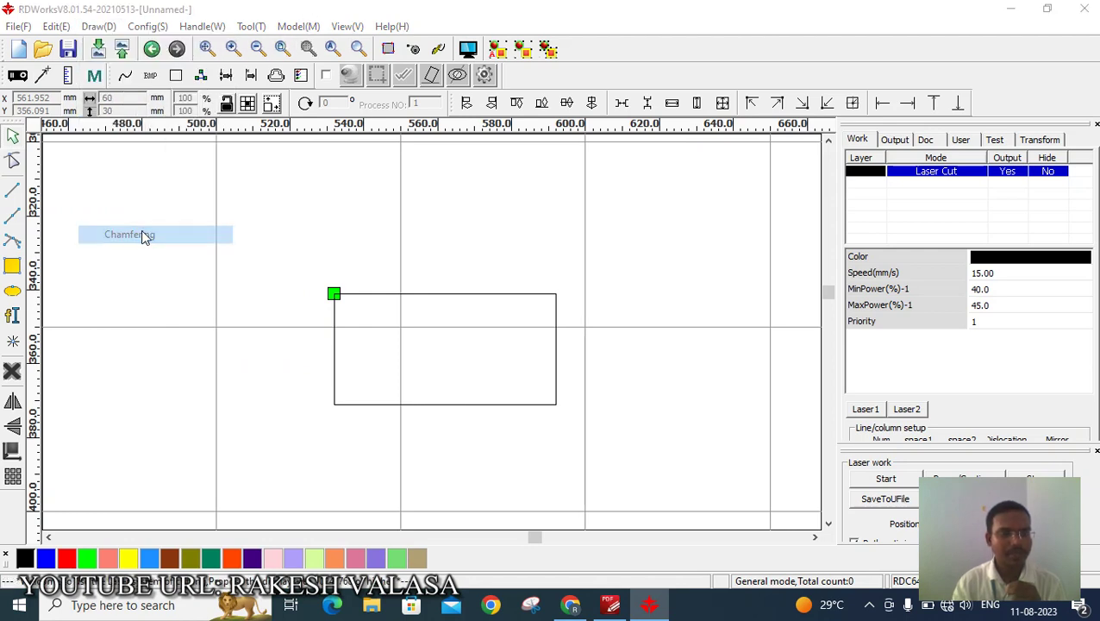
{"action": "left_click_drag", "start_coordinate": [303, 272], "coordinate": [690, 478]}
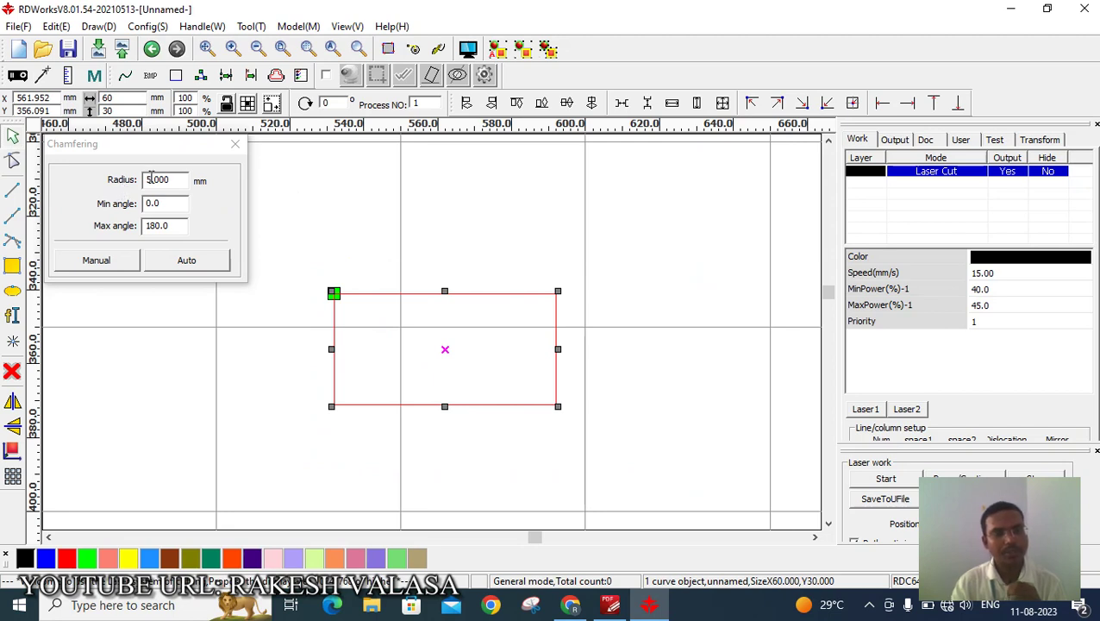
{"action": "left_click", "coordinate": [170, 262]}
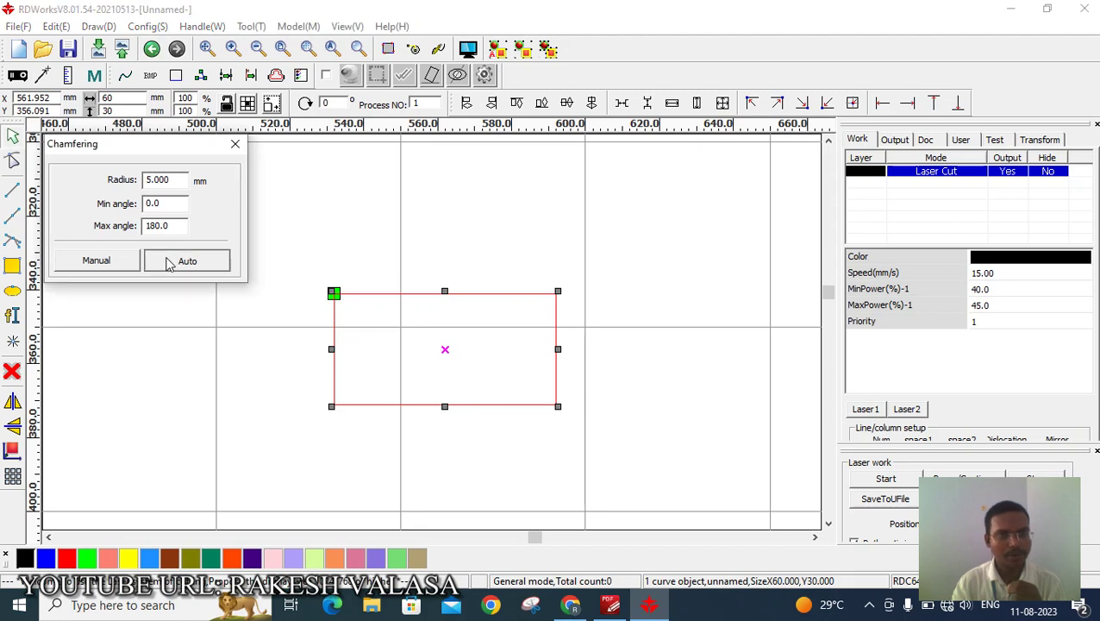
{"action": "left_click", "coordinate": [235, 145]}
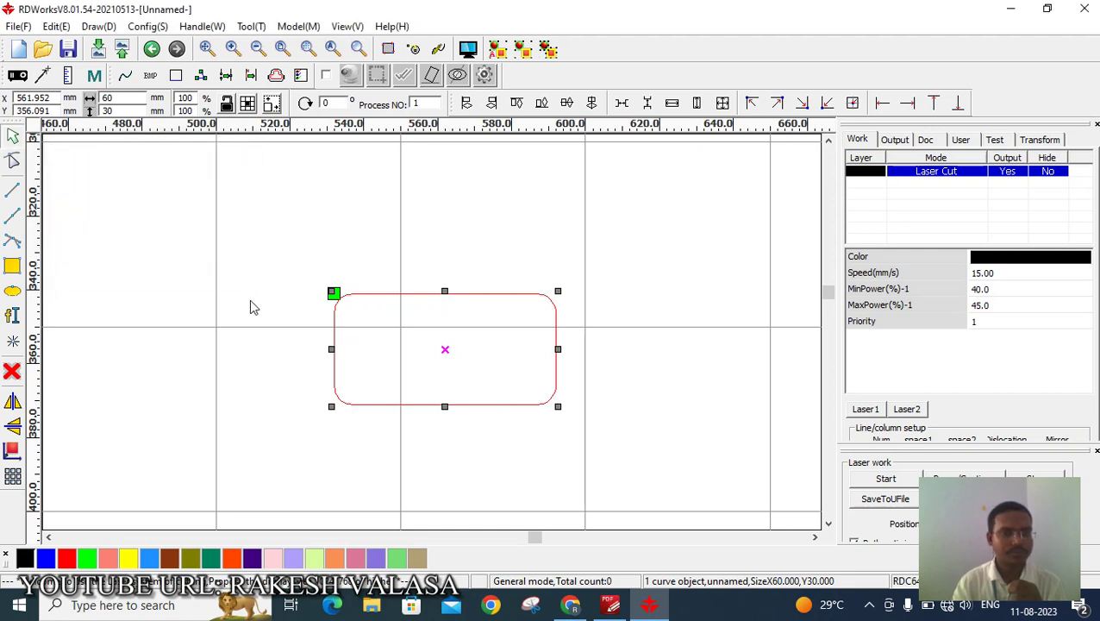
{"action": "left_click", "coordinate": [49, 324]}
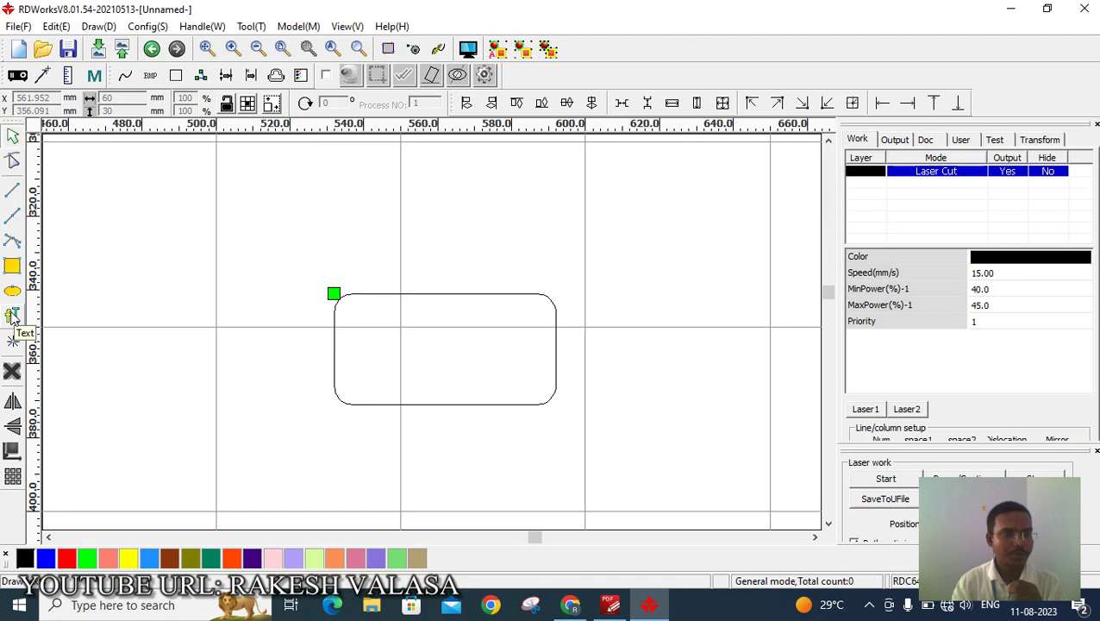
- Add the two-line name and department text inside the tag in Rockwell Extra Bold, 8 mm high
{"action": "left_click", "coordinate": [12, 315]}
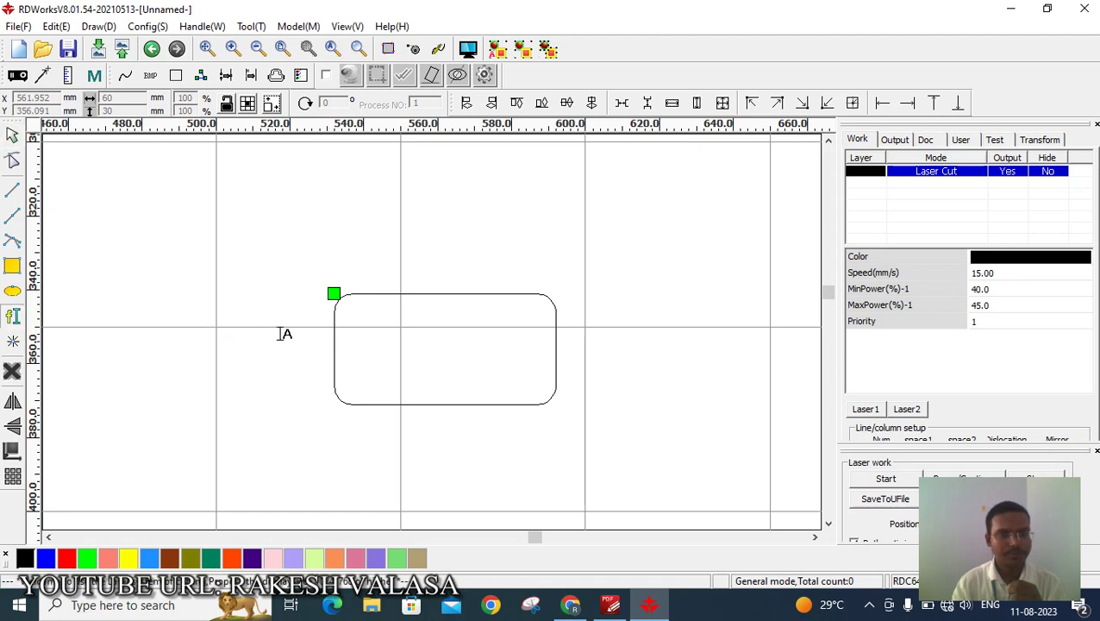
{"action": "left_click", "coordinate": [365, 341]}
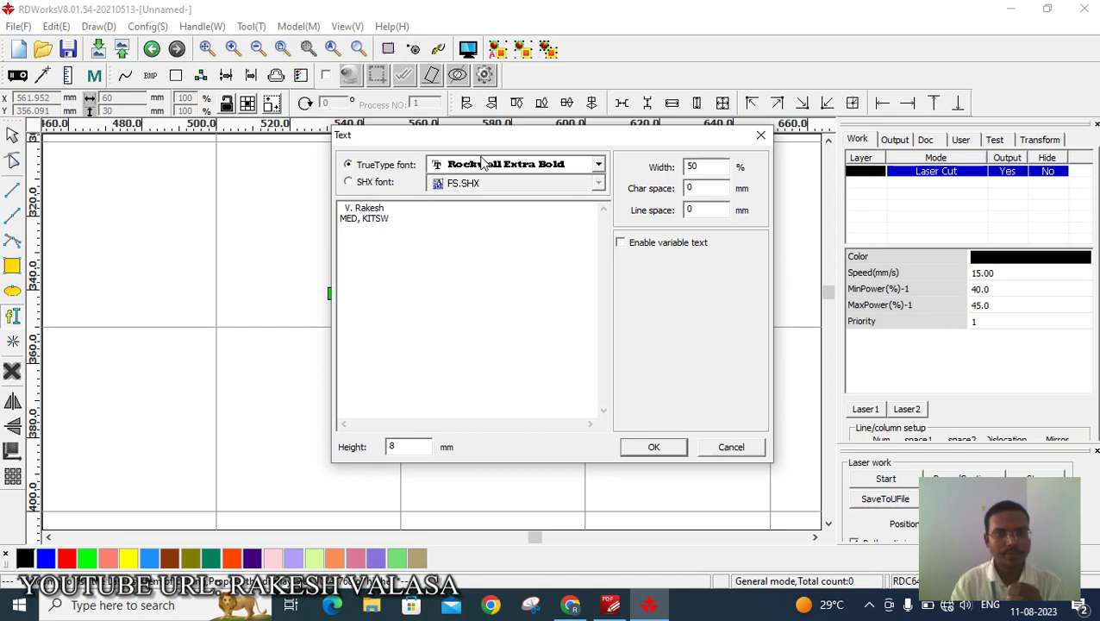
{"action": "left_click", "coordinate": [599, 167]}
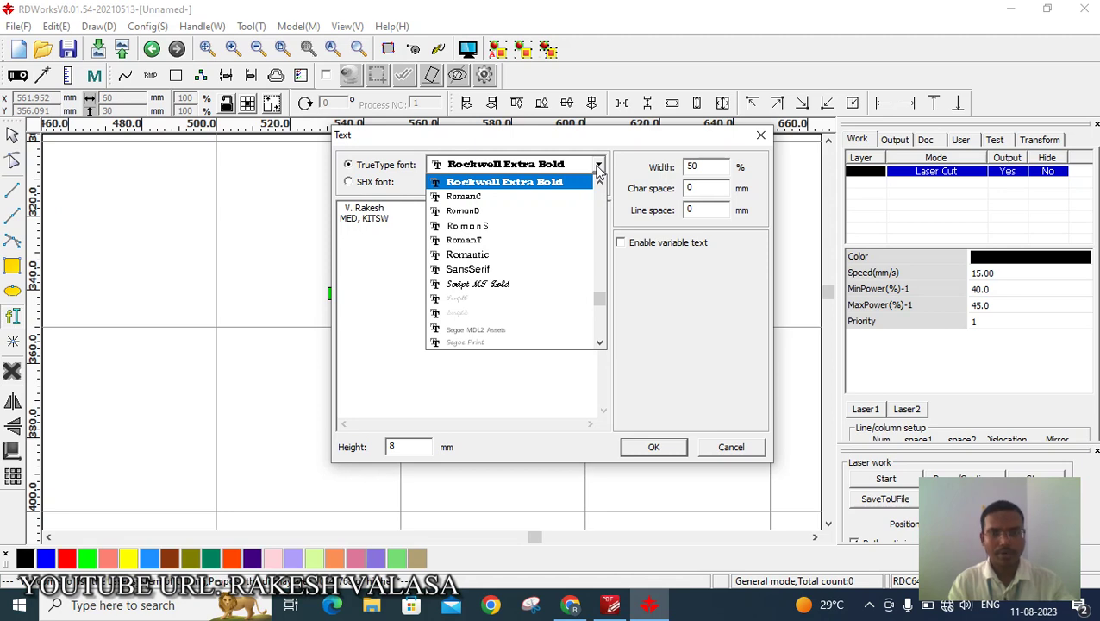
{"action": "left_click", "coordinate": [380, 331]}
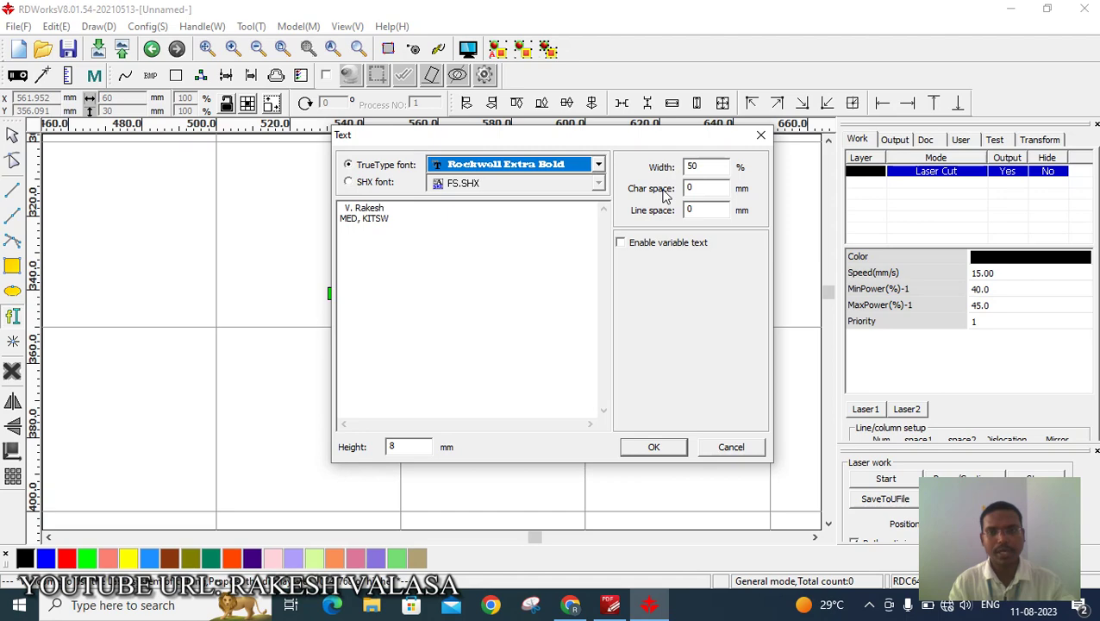
{"action": "left_click", "coordinate": [651, 447]}
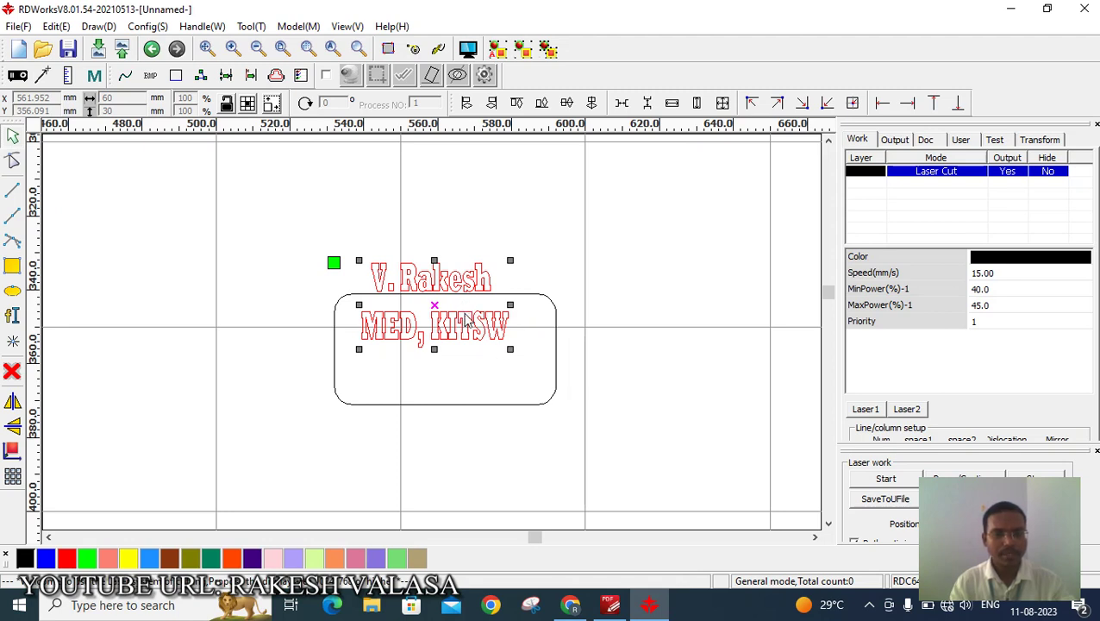
- Drag the two-line text down into the rounded tag, toward its right side
{"action": "left_click_drag", "start_coordinate": [467, 322], "coordinate": [491, 363]}
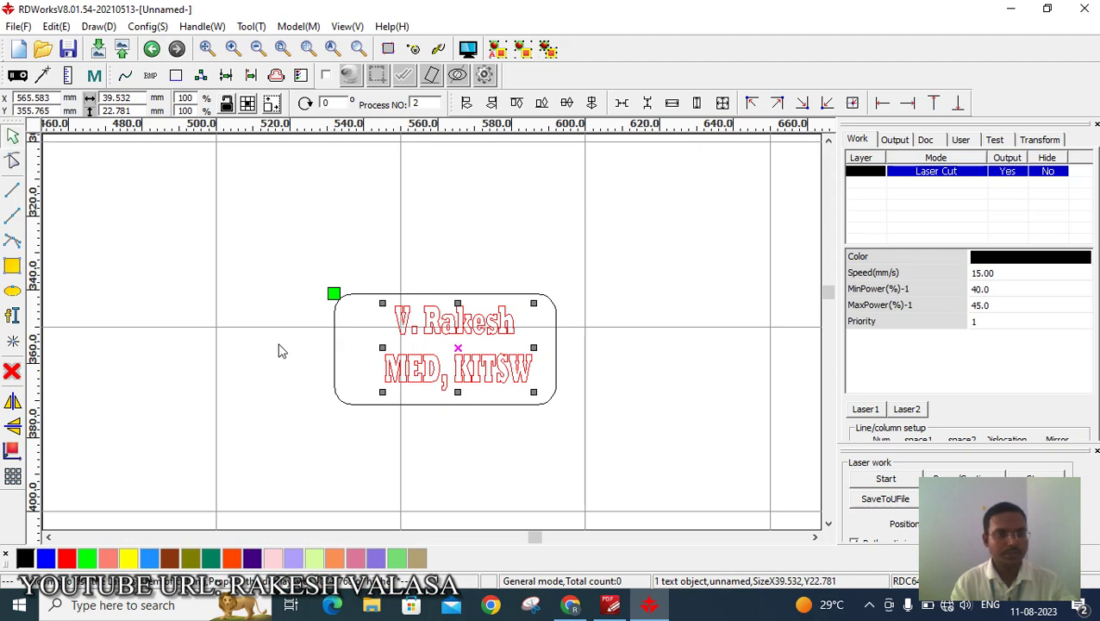
- Draw a small ellipse, about 4.16 × 7.2 mm, at the tag's left end and check its size
{"action": "left_click", "coordinate": [17, 294]}
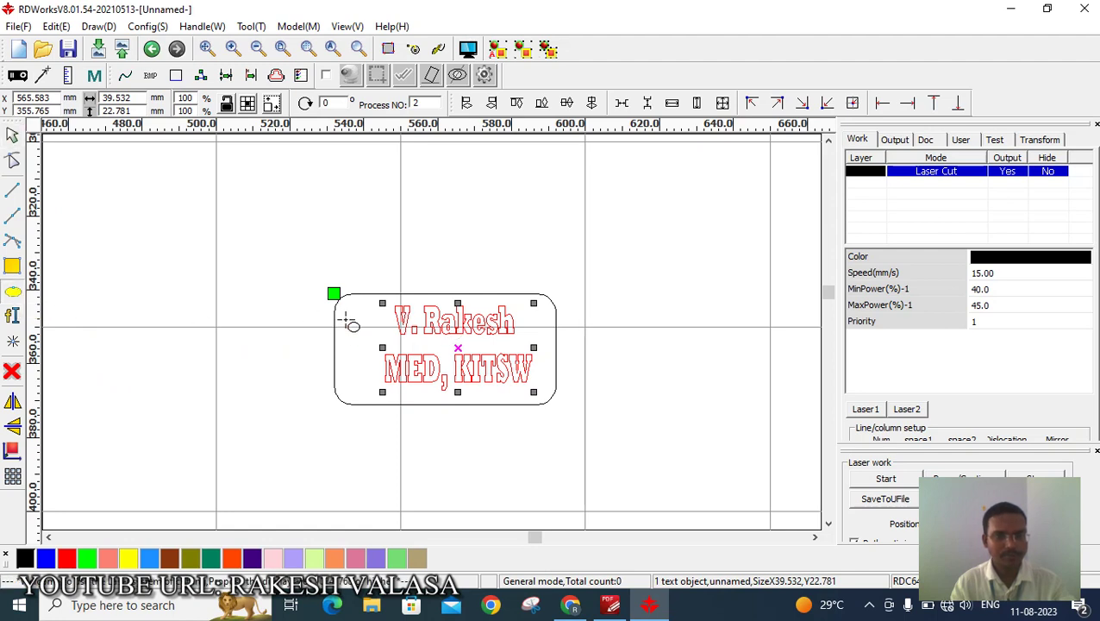
{"action": "left_click_drag", "start_coordinate": [349, 319], "coordinate": [363, 342]}
{"action": "key", "text": "Escape"}
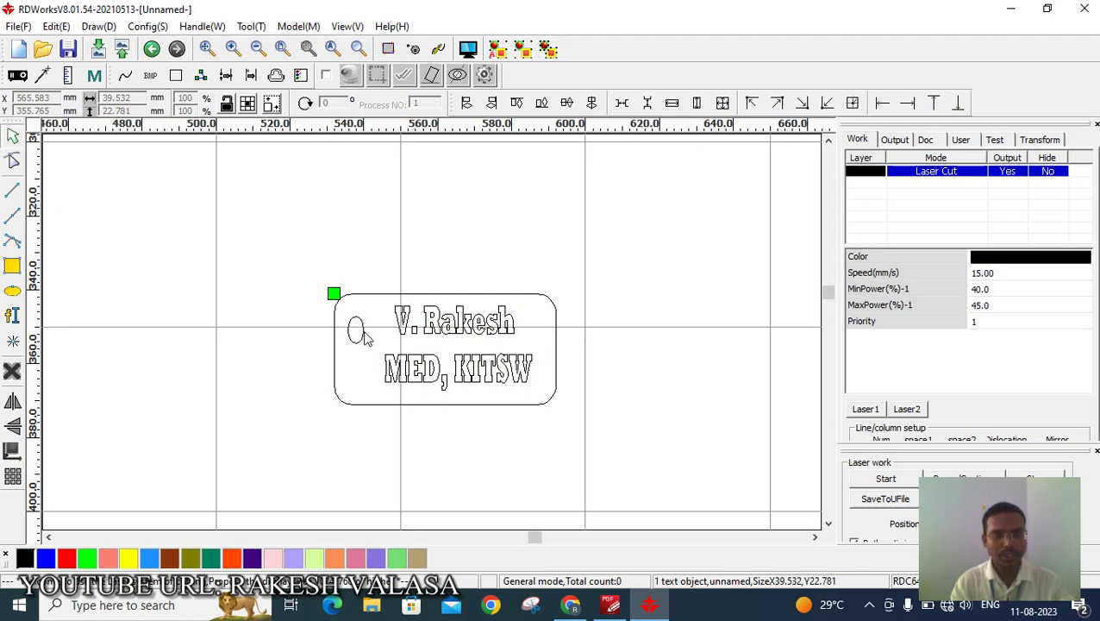
{"action": "left_click", "coordinate": [363, 333]}
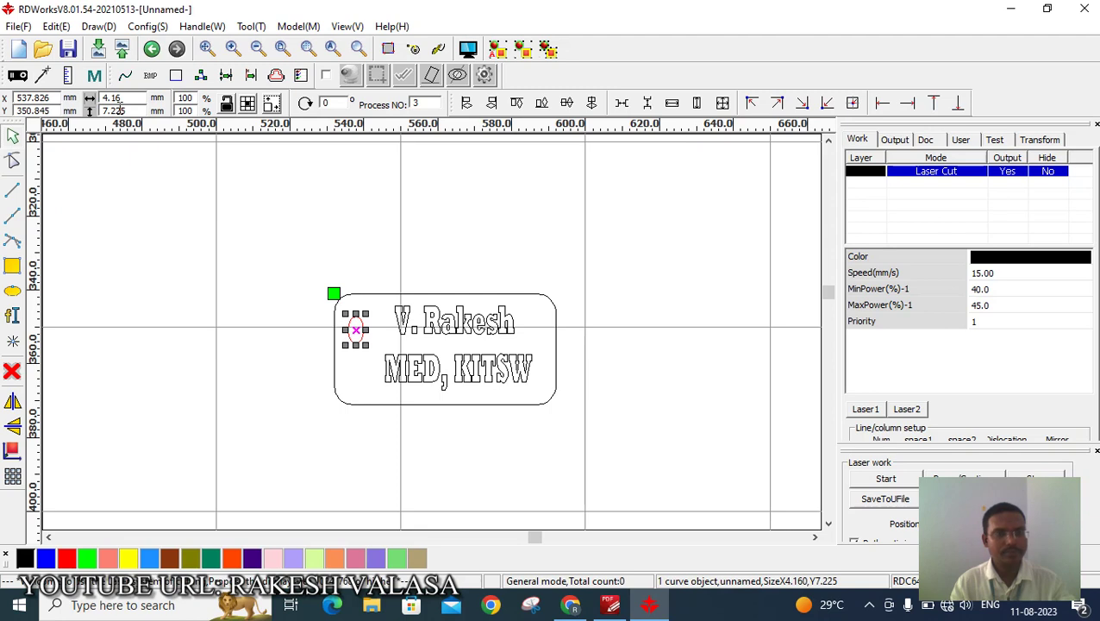
{"action": "left_click", "coordinate": [387, 422]}
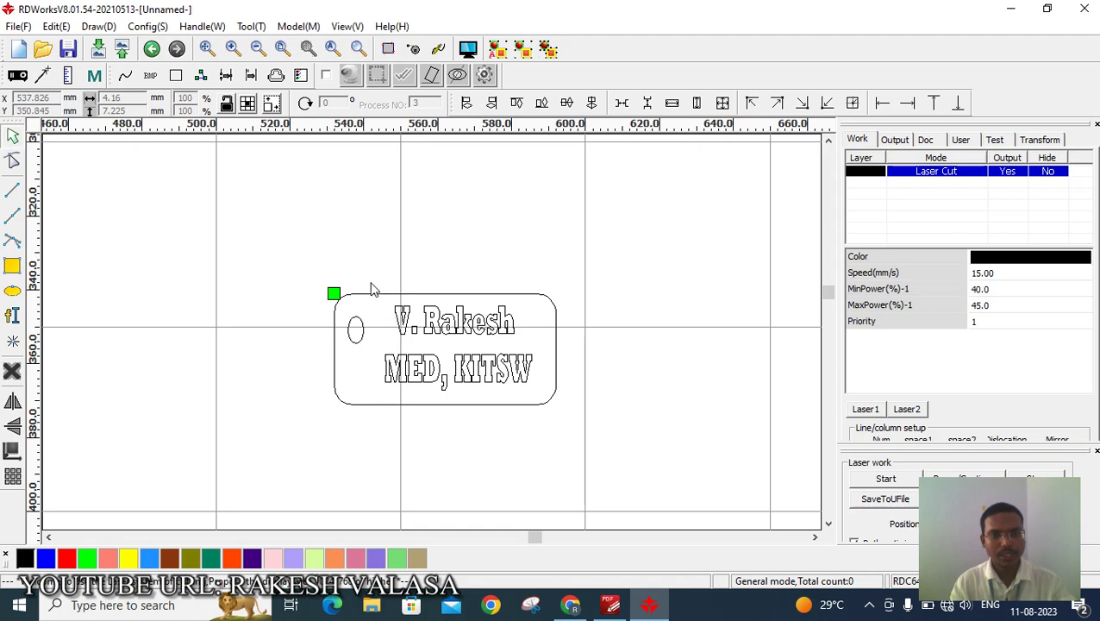
- Select both text lines and assign them the green swatch, creating a Laser Scan layer
{"action": "left_click_drag", "start_coordinate": [527, 430], "coordinate": [540, 436]}
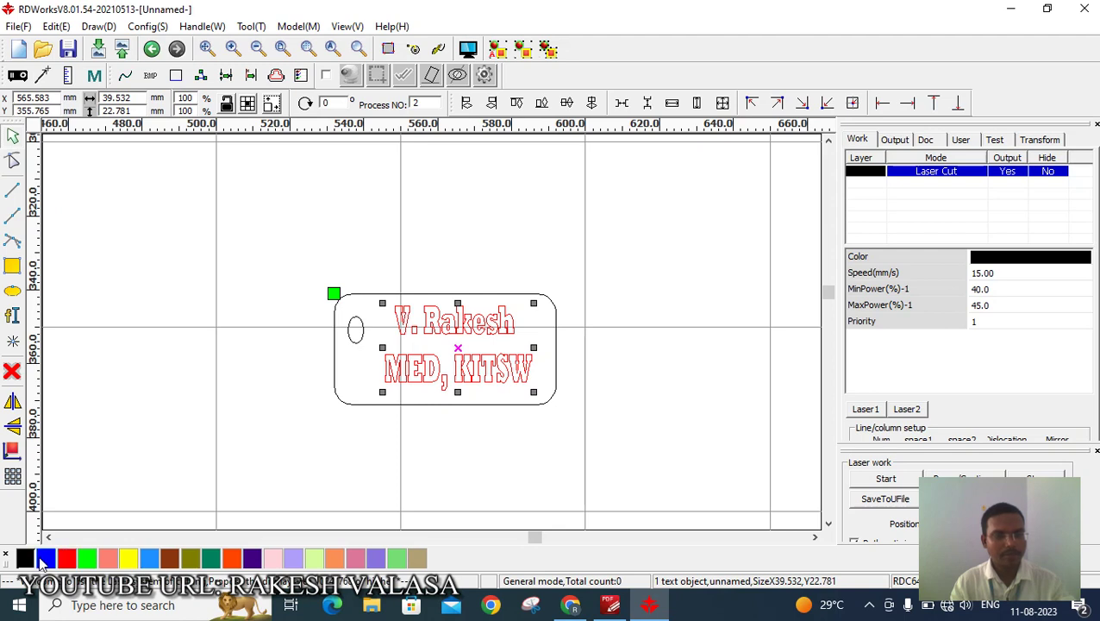
{"action": "left_click", "coordinate": [88, 562]}
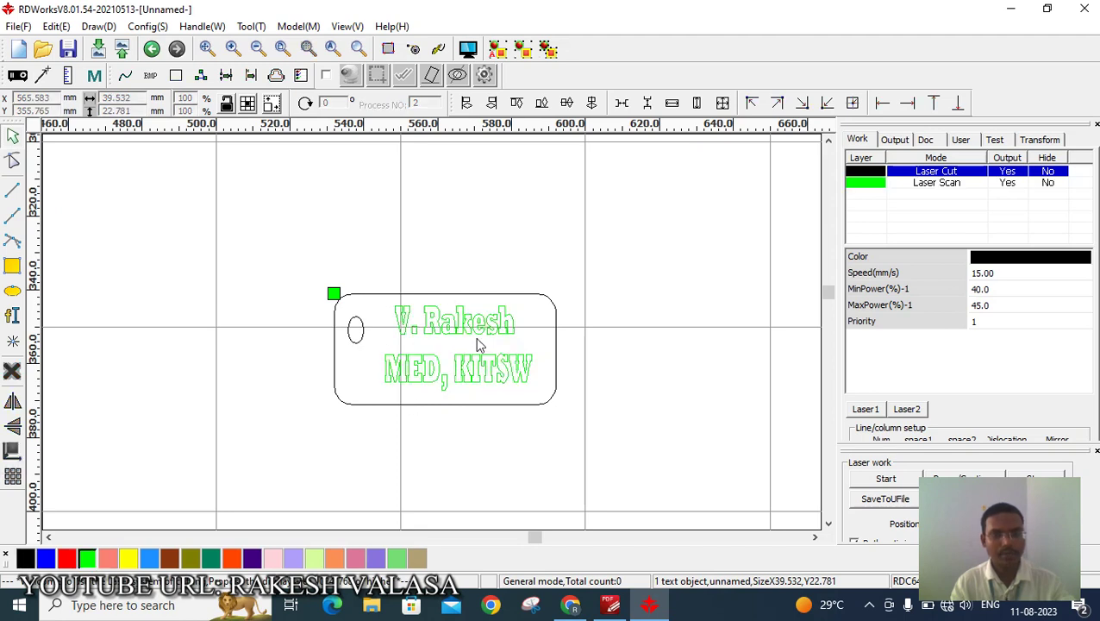
{"action": "left_click", "coordinate": [947, 183]}
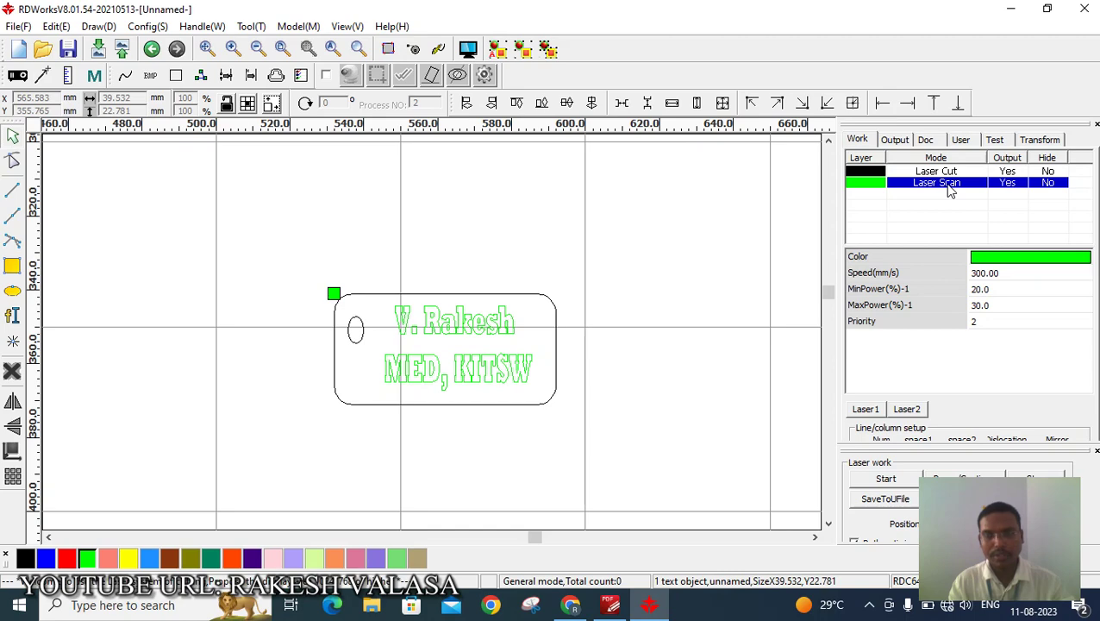
{"action": "double_click", "coordinate": [949, 184]}
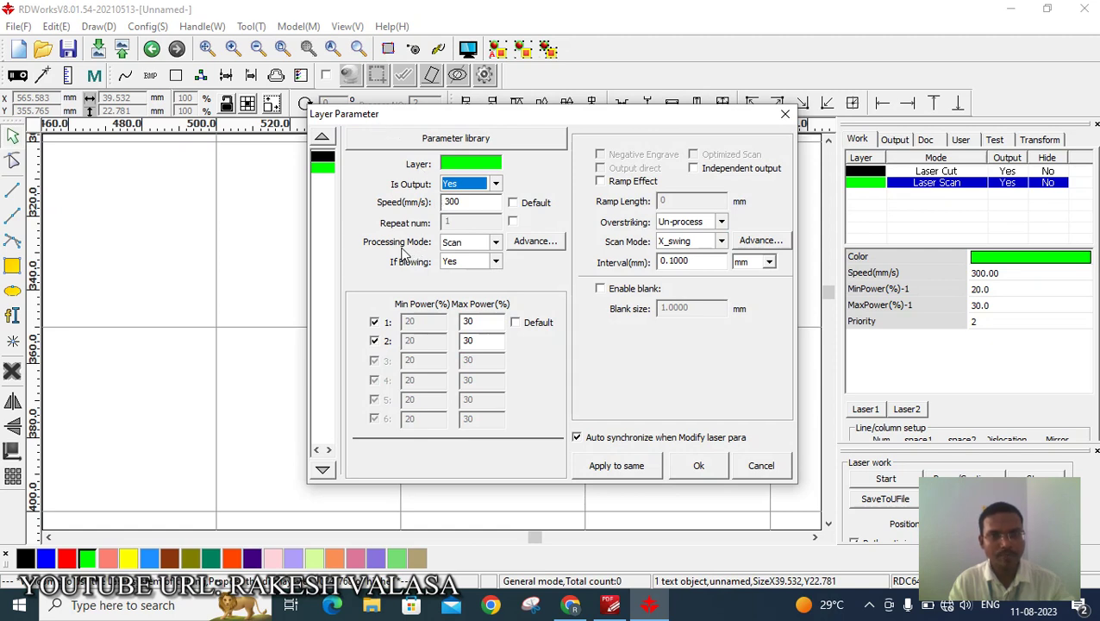
{"action": "left_click", "coordinate": [497, 243]}
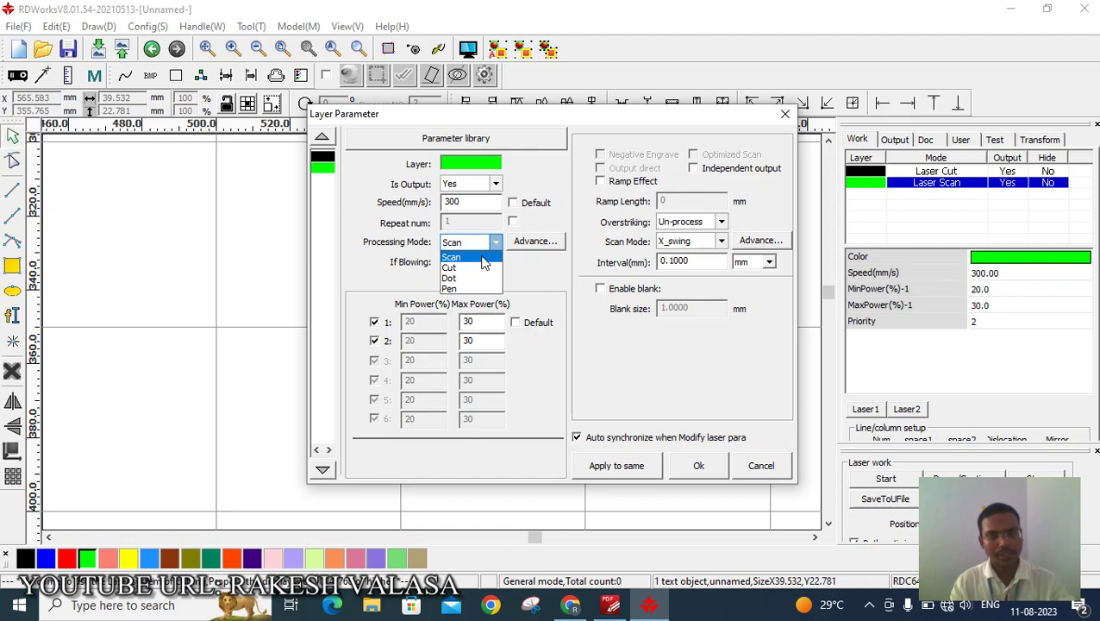
{"action": "left_click", "coordinate": [483, 258]}
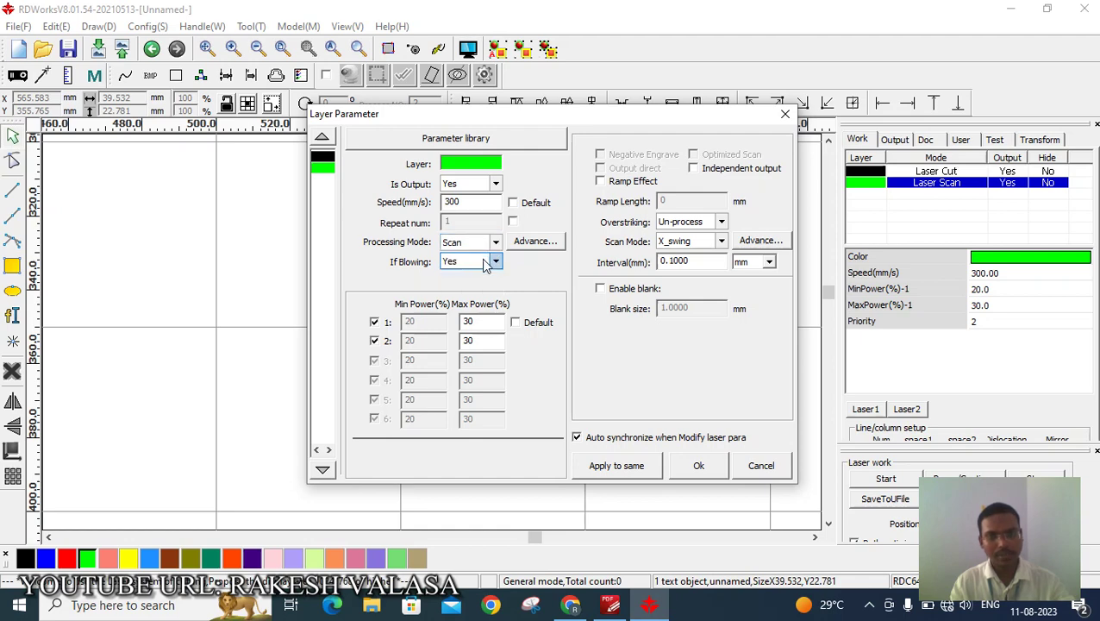
{"action": "left_click", "coordinate": [678, 477]}
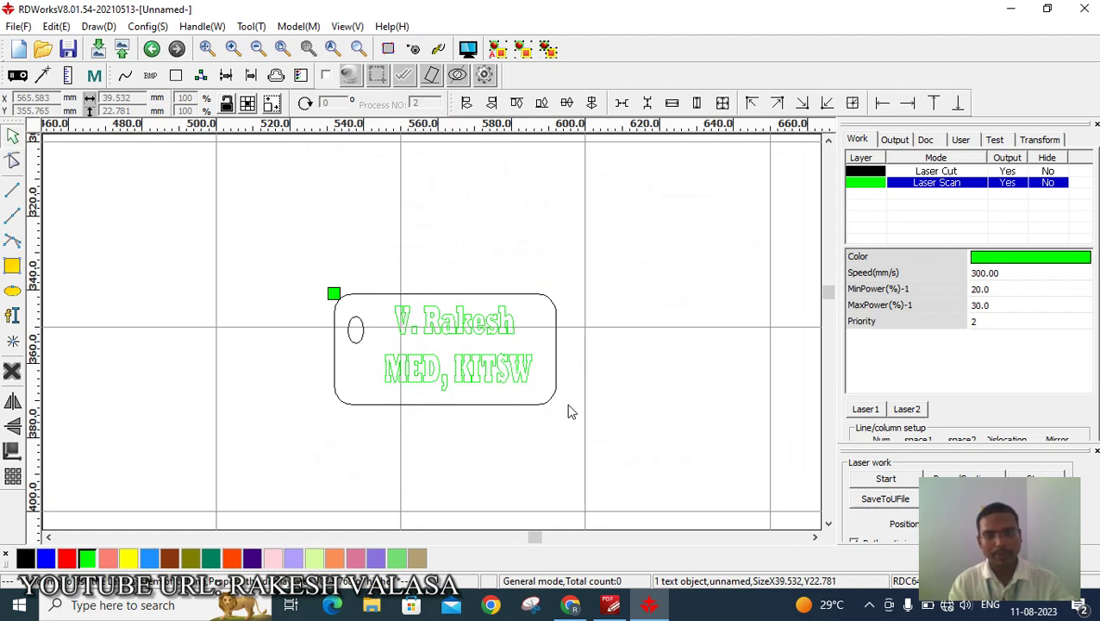
- Review the Laser Cut and Laser Scan layer settings, then bring up the Cutting Parameters 130 W chart
{"action": "left_click", "coordinate": [915, 173]}
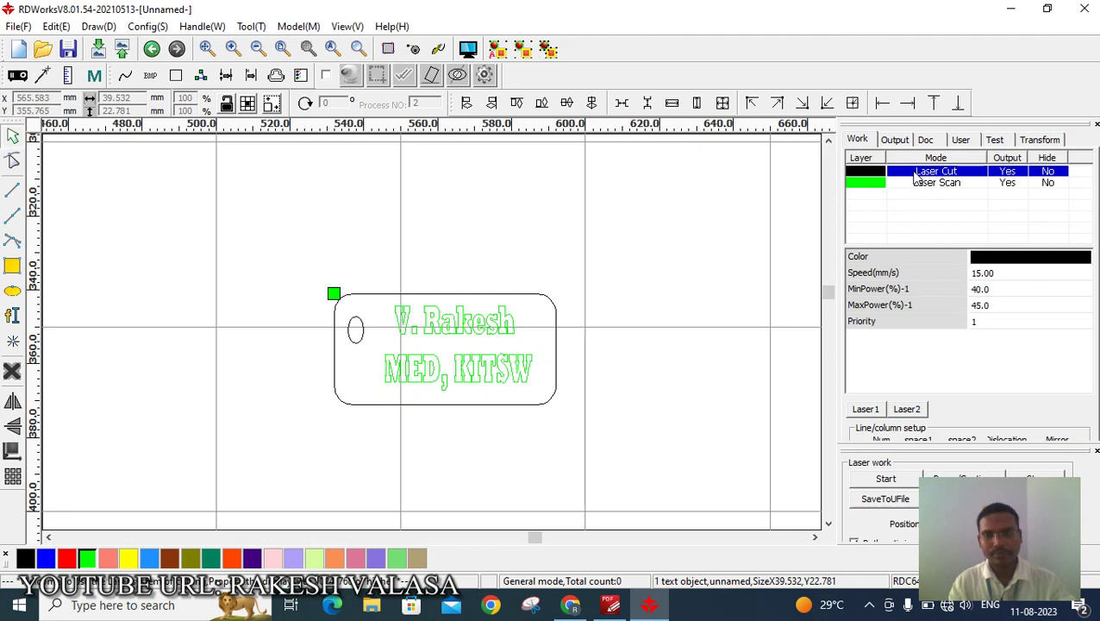
{"action": "left_click", "coordinate": [938, 184]}
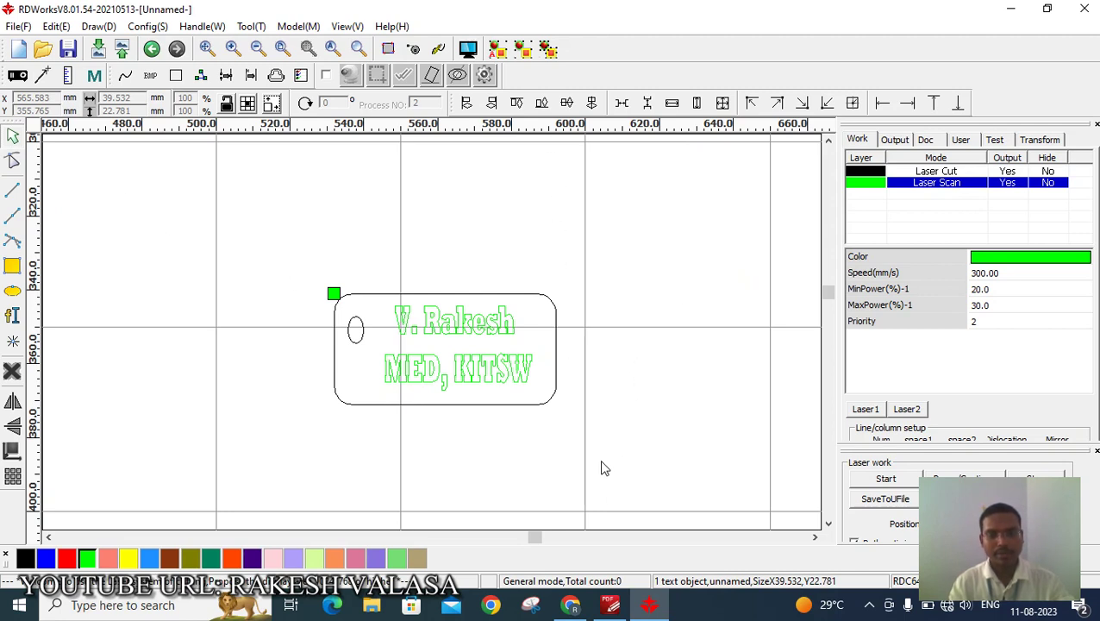
{"action": "left_click", "coordinate": [613, 609]}
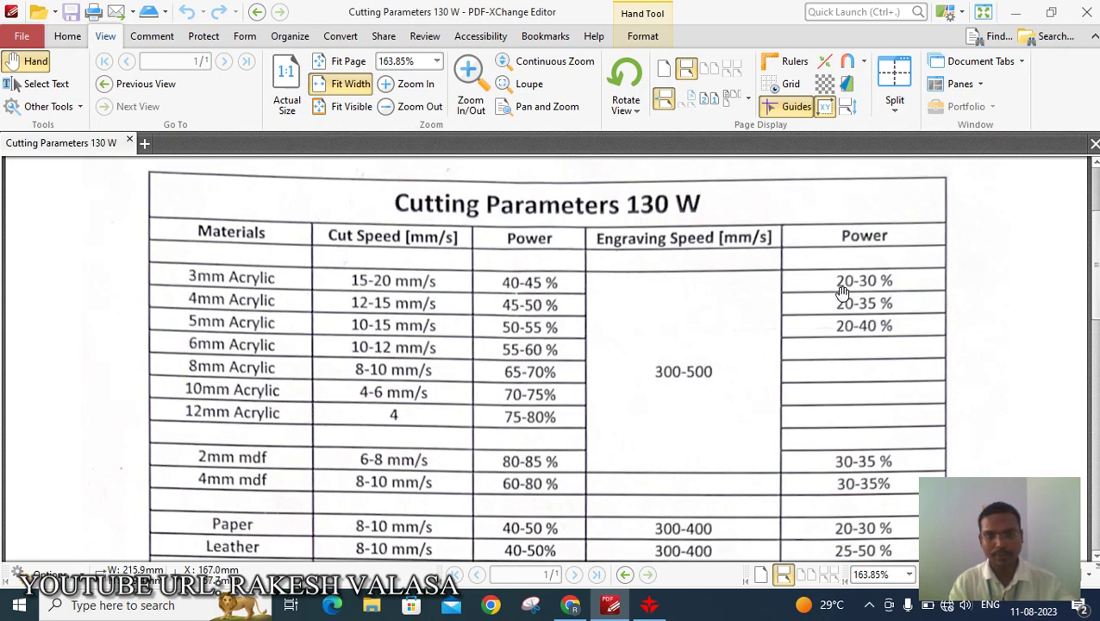
- Check the Laser Scan layer's 300 mm/s, 20–30% power against the chart's 3mm Acrylic engraving values
{"action": "left_click", "coordinate": [1017, 19]}
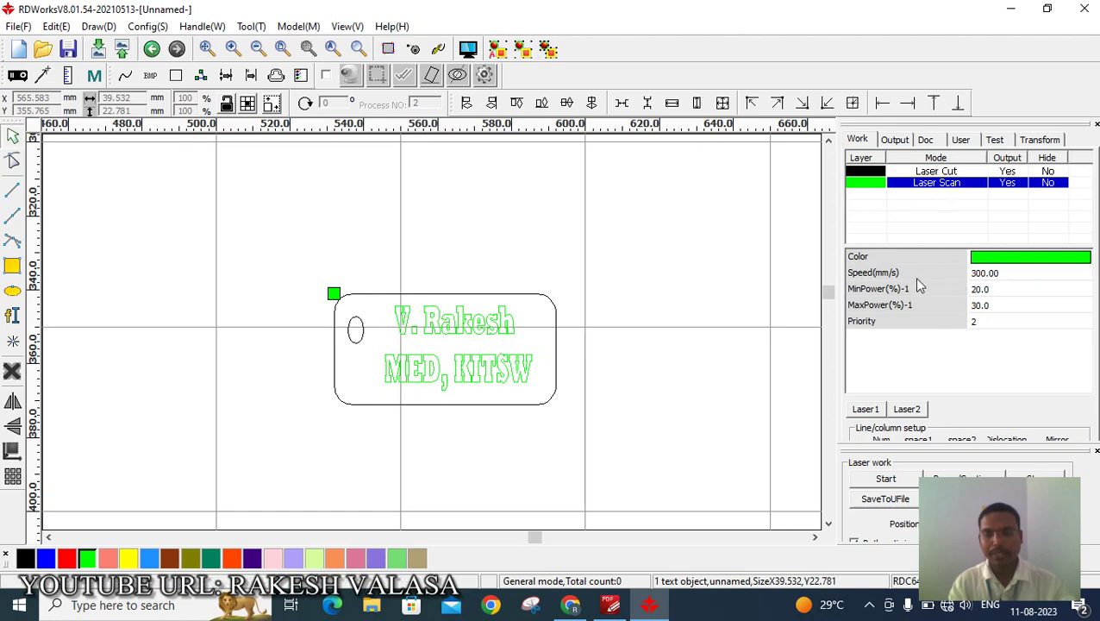
{"action": "left_click", "coordinate": [607, 607]}
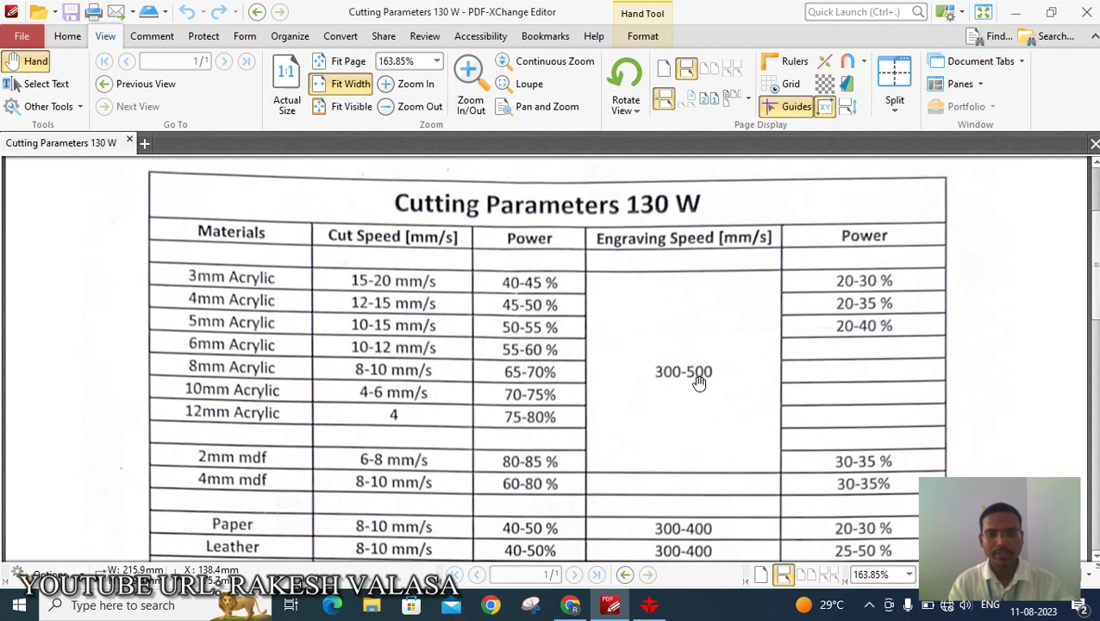
{"action": "left_click", "coordinate": [658, 606]}
{"action": "left_click", "coordinate": [990, 294]}
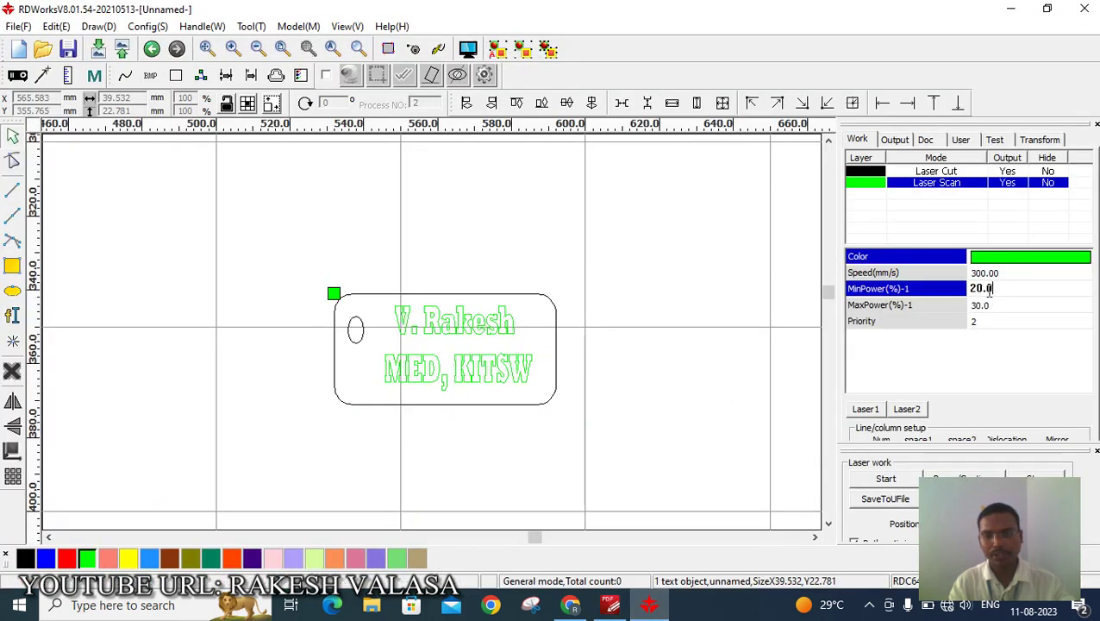
{"action": "key", "text": "alt+Tab"}
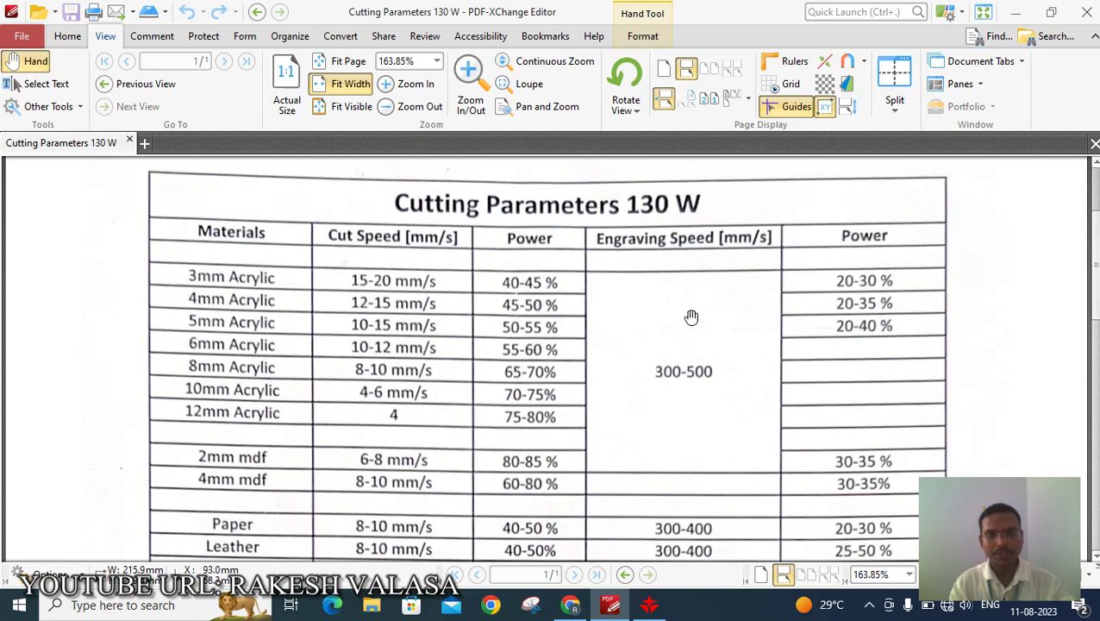
{"action": "left_click", "coordinate": [651, 607]}
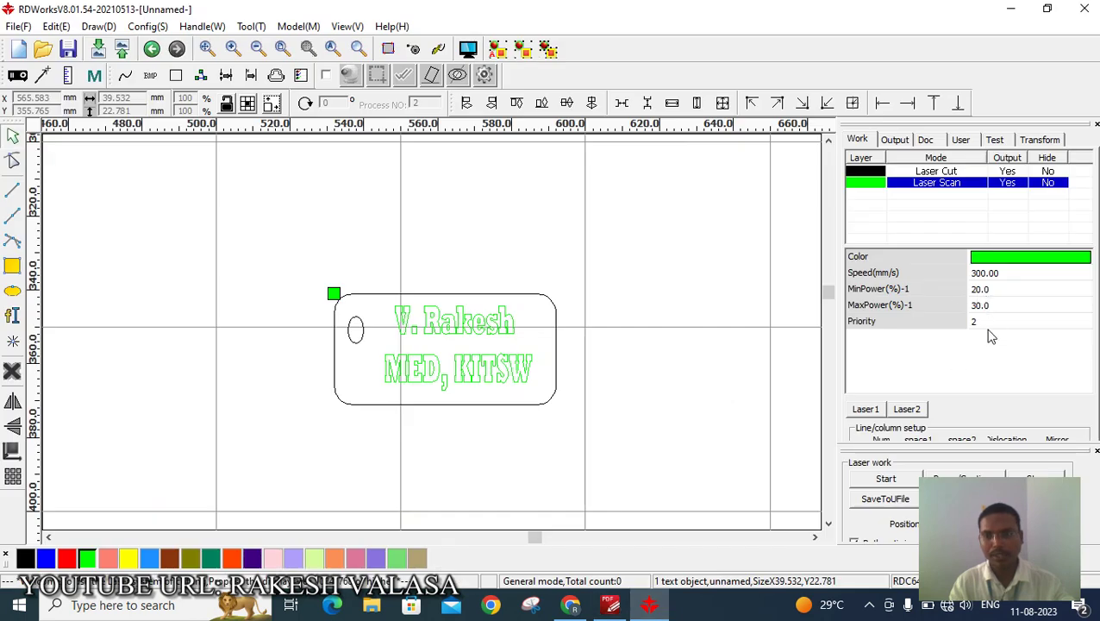
- Change the Laser Scan layer's priority from 2 to 1, then review the Laser Cut layer (15 mm/s, 40–45% power, priority 2)
{"action": "left_click", "coordinate": [981, 321]}
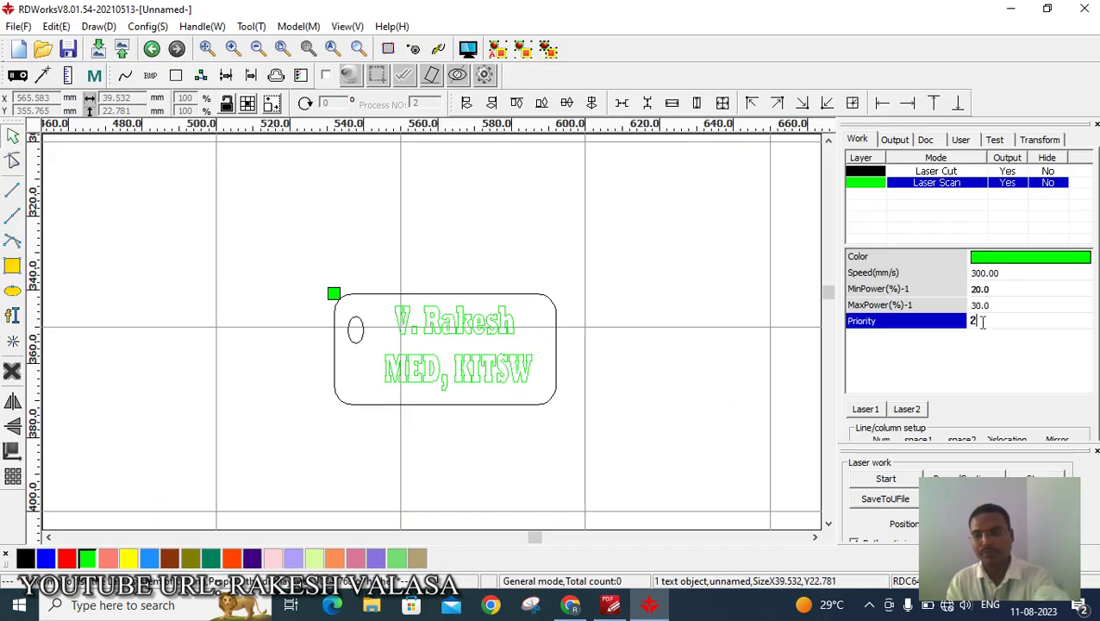
{"action": "key", "text": "BackSpace"}
{"action": "type", "text": "1"}
{"action": "key", "text": "Return"}
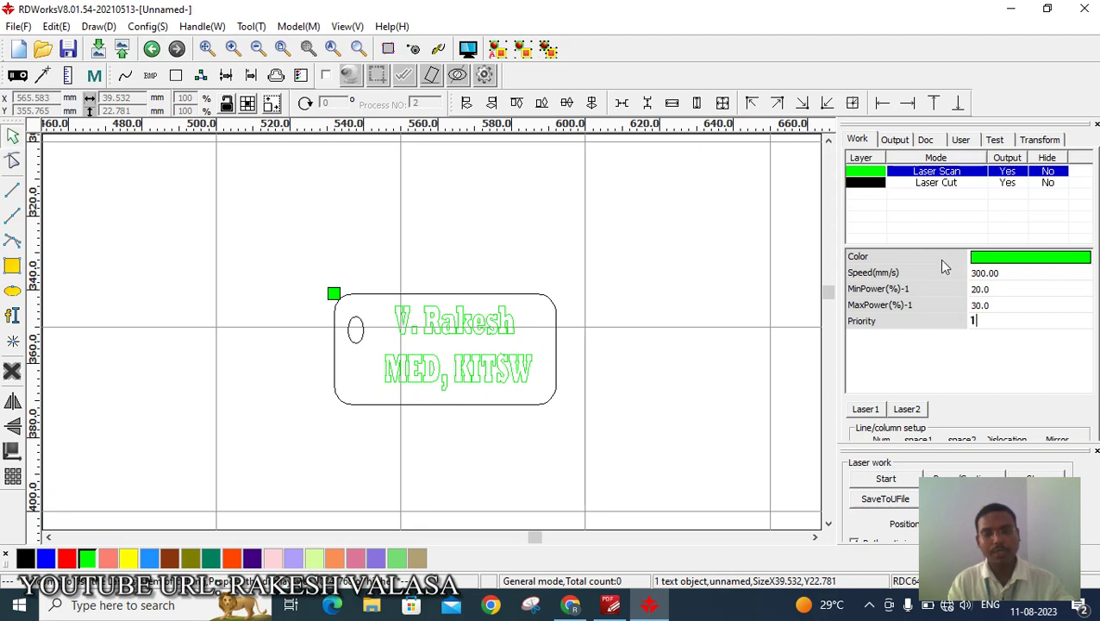
{"action": "left_click", "coordinate": [985, 324]}
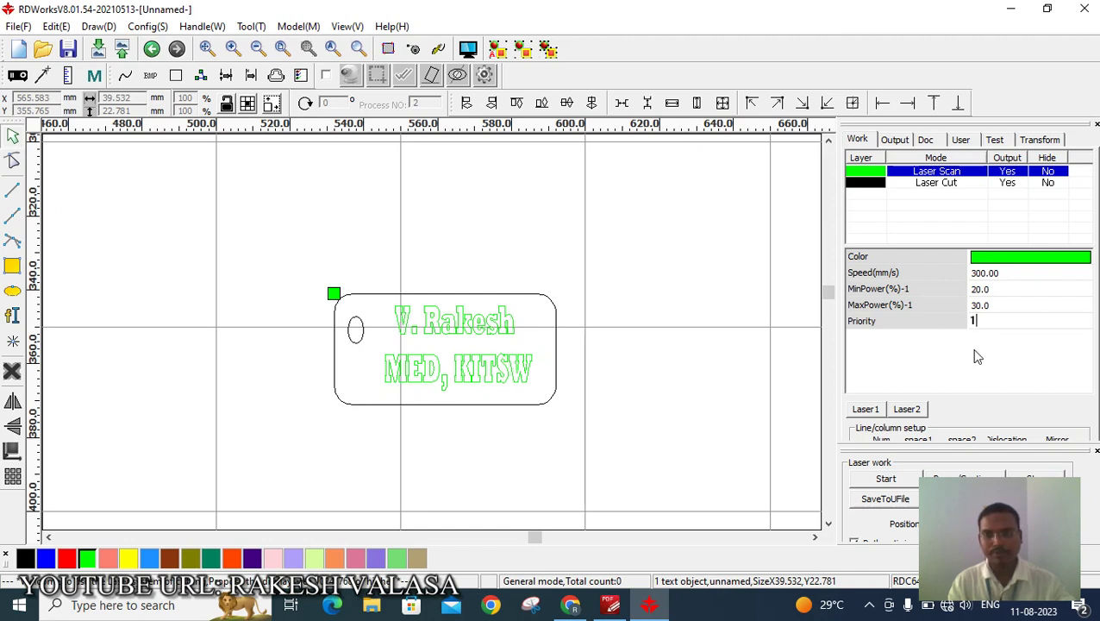
{"action": "left_click", "coordinate": [938, 184]}
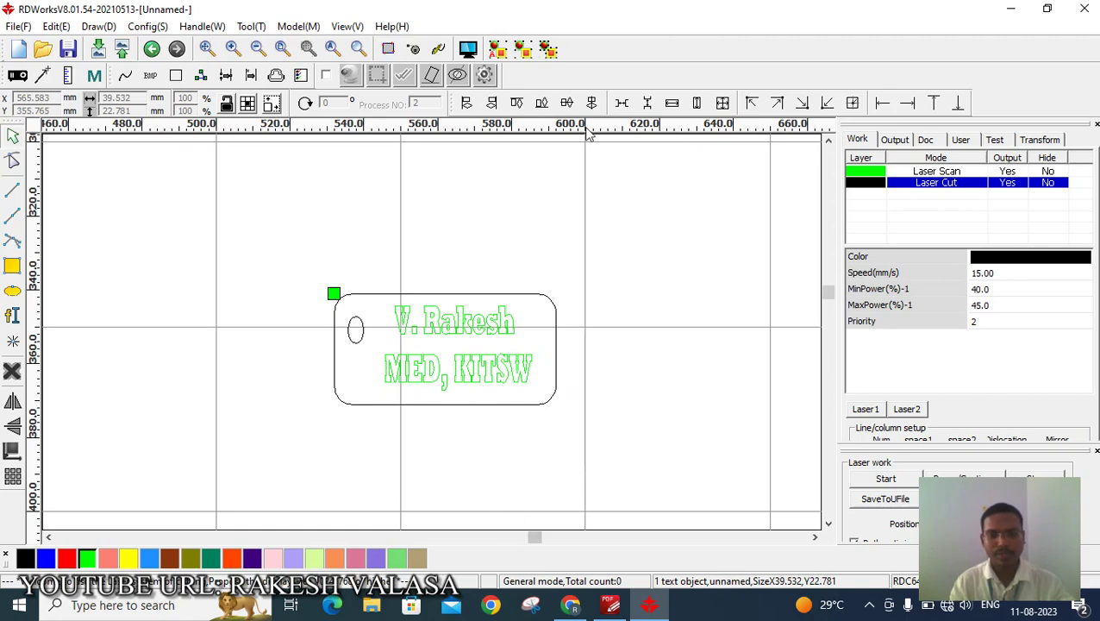
{"action": "left_click", "coordinate": [614, 608]}
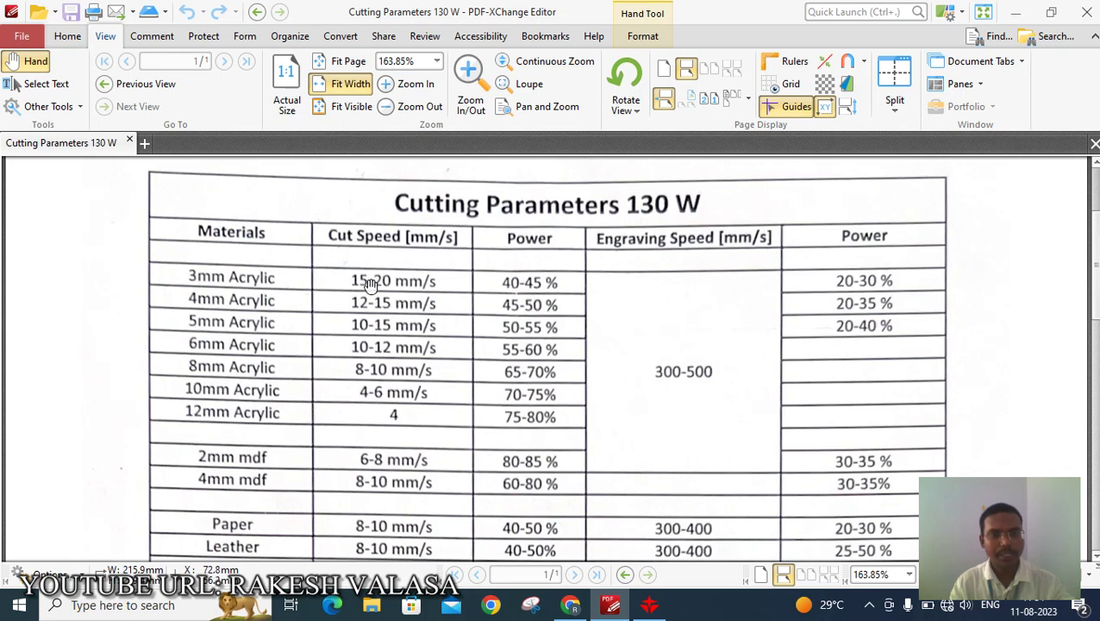
{"action": "left_click", "coordinate": [649, 605]}
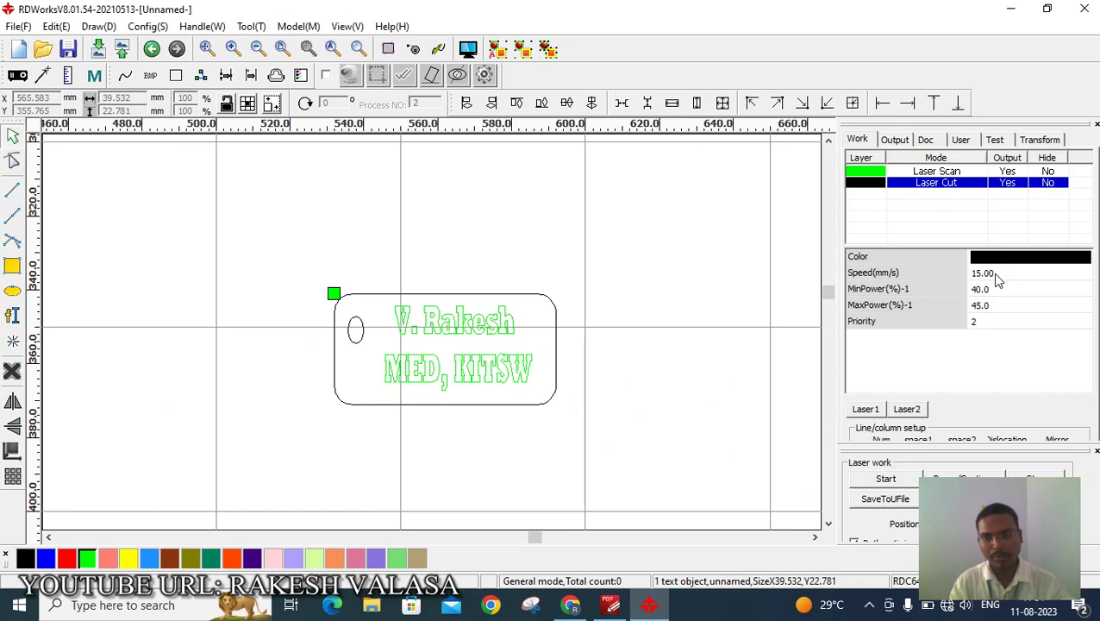
{"action": "left_click", "coordinate": [611, 606]}
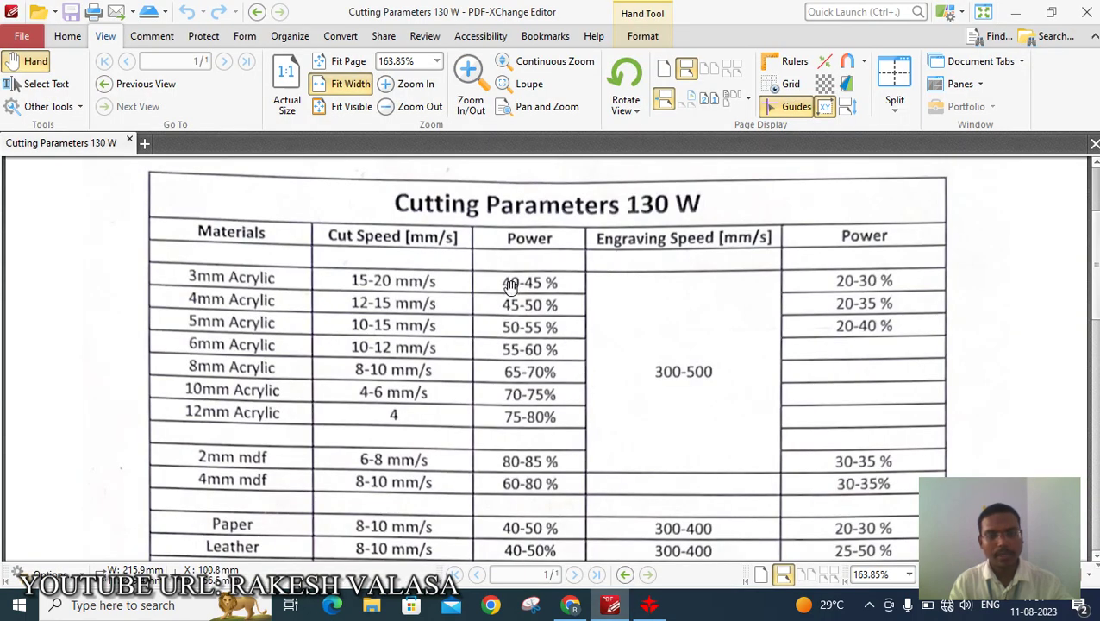
{"action": "left_click", "coordinate": [651, 607]}
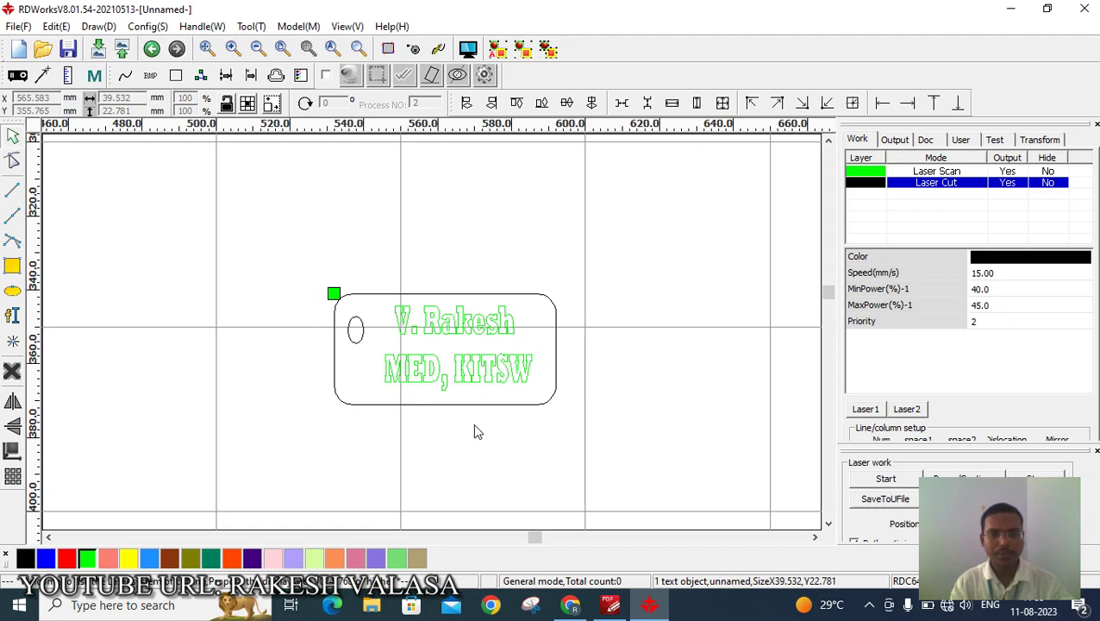
- Select the outline, oval hole and two-line text, and mirror them horizontally
{"action": "left_click_drag", "start_coordinate": [610, 432], "coordinate": [609, 433]}
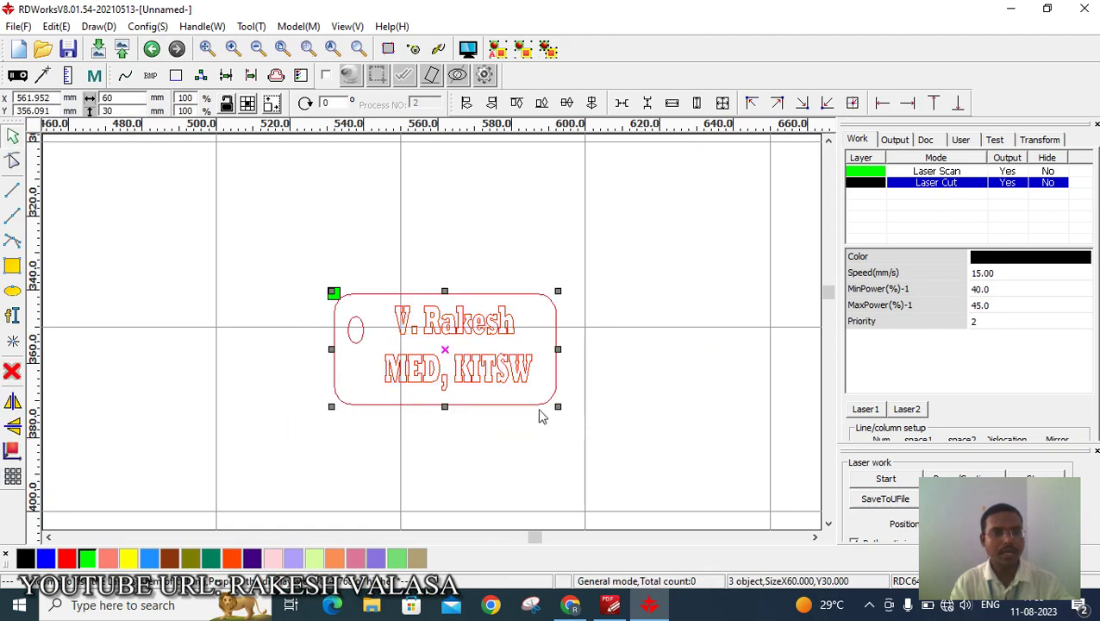
{"action": "left_click", "coordinate": [13, 401]}
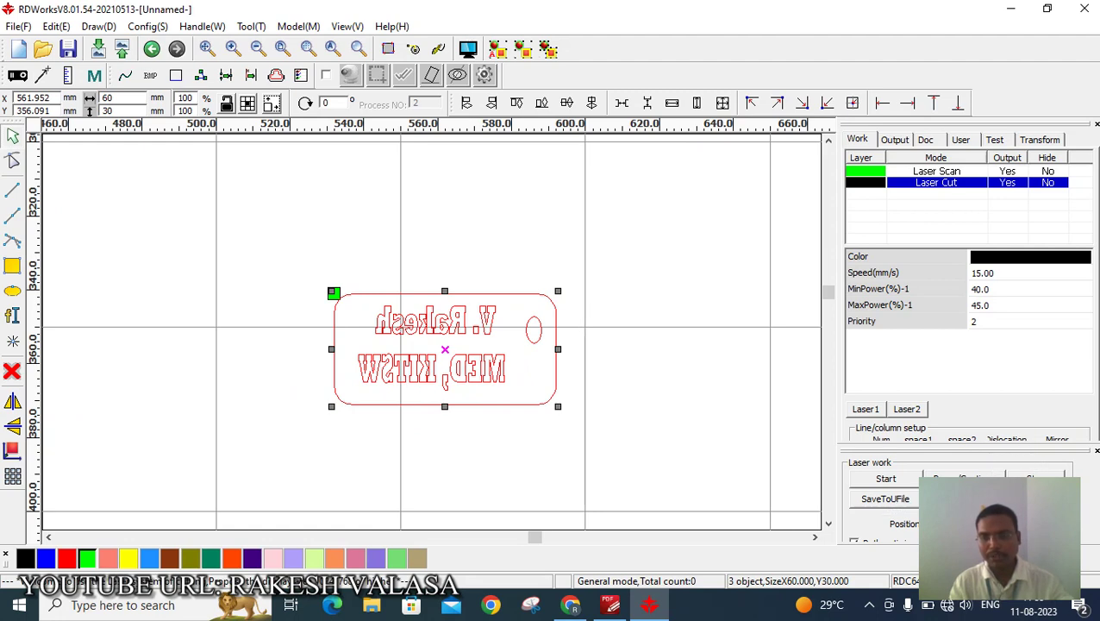
- Try saving the job as 'RAKESH' with Desktop picked from This PC
{"action": "left_click", "coordinate": [886, 500]}
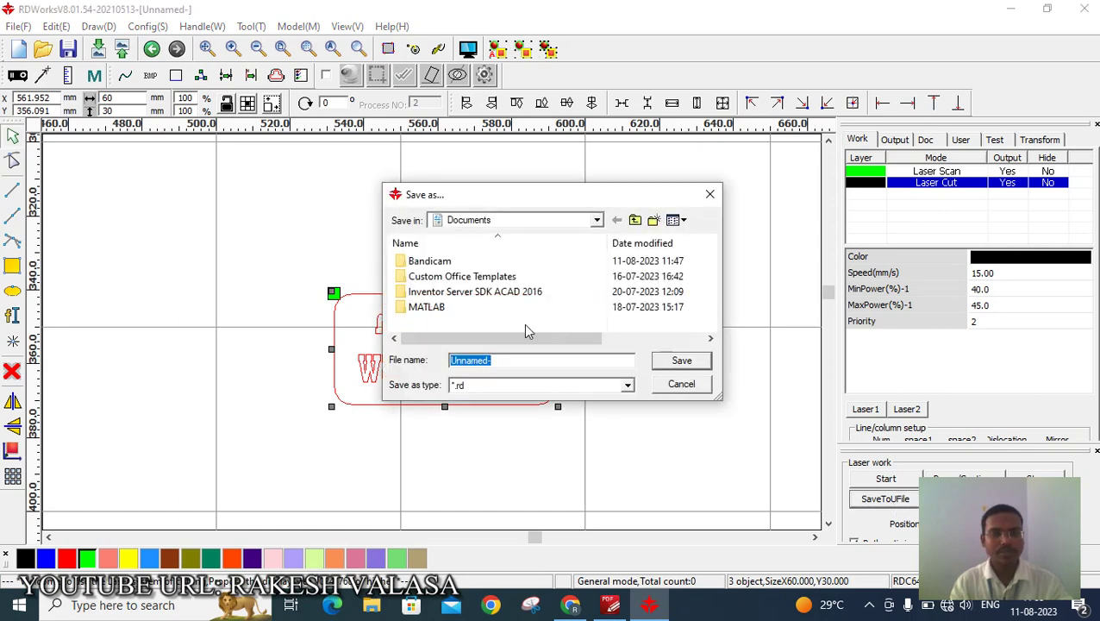
{"action": "left_click", "coordinate": [636, 221]}
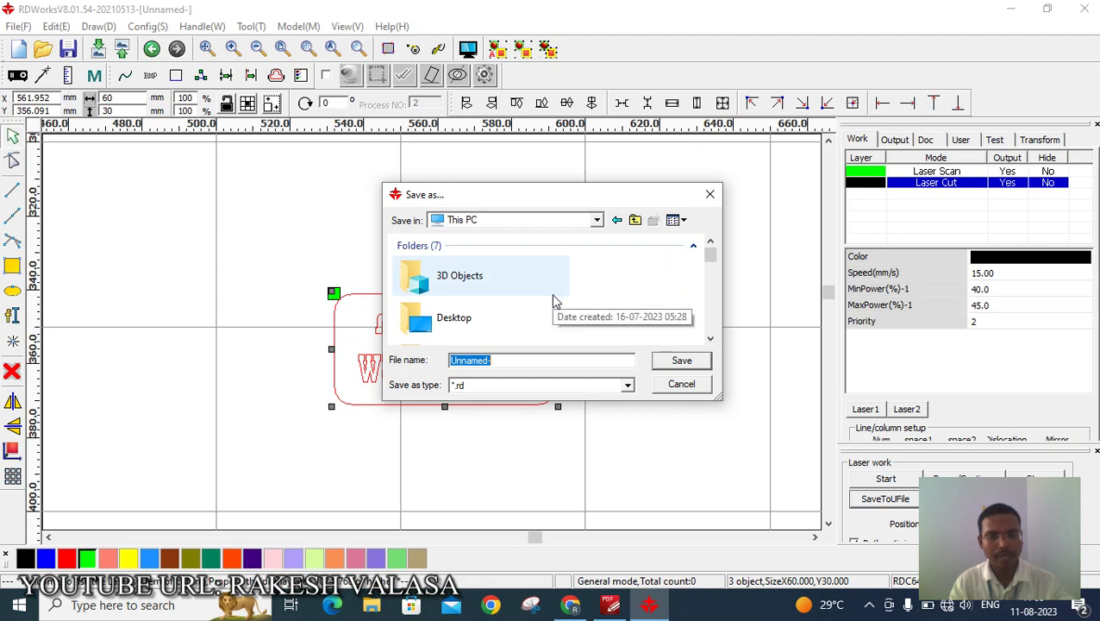
{"action": "left_click", "coordinate": [495, 316]}
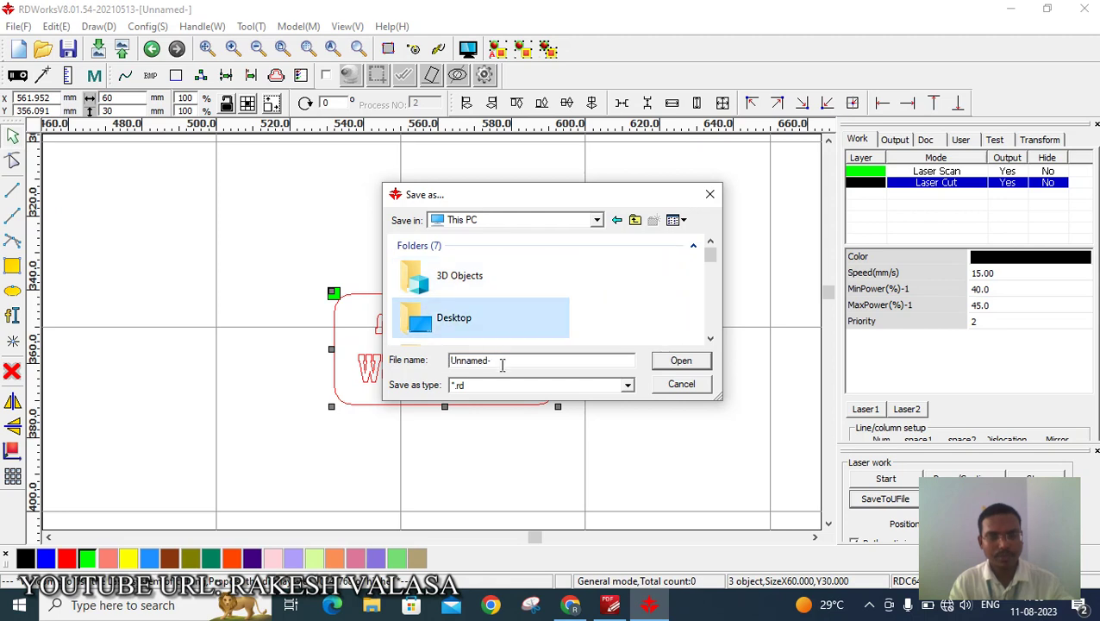
{"action": "left_click_drag", "start_coordinate": [501, 367], "coordinate": [436, 366]}
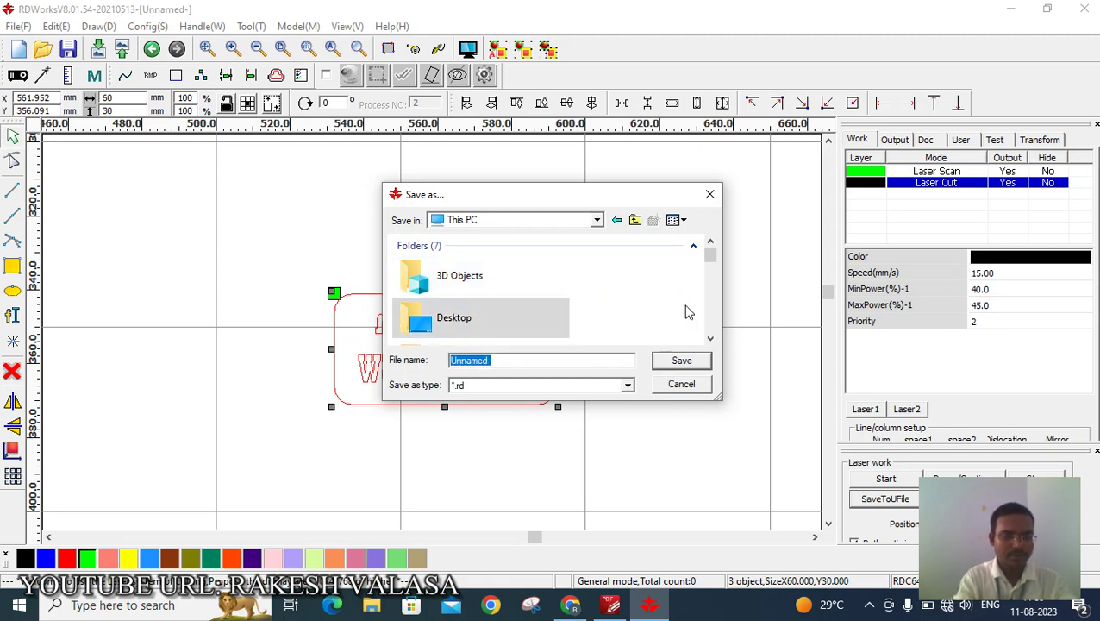
{"action": "type", "text": "RAKESH"}
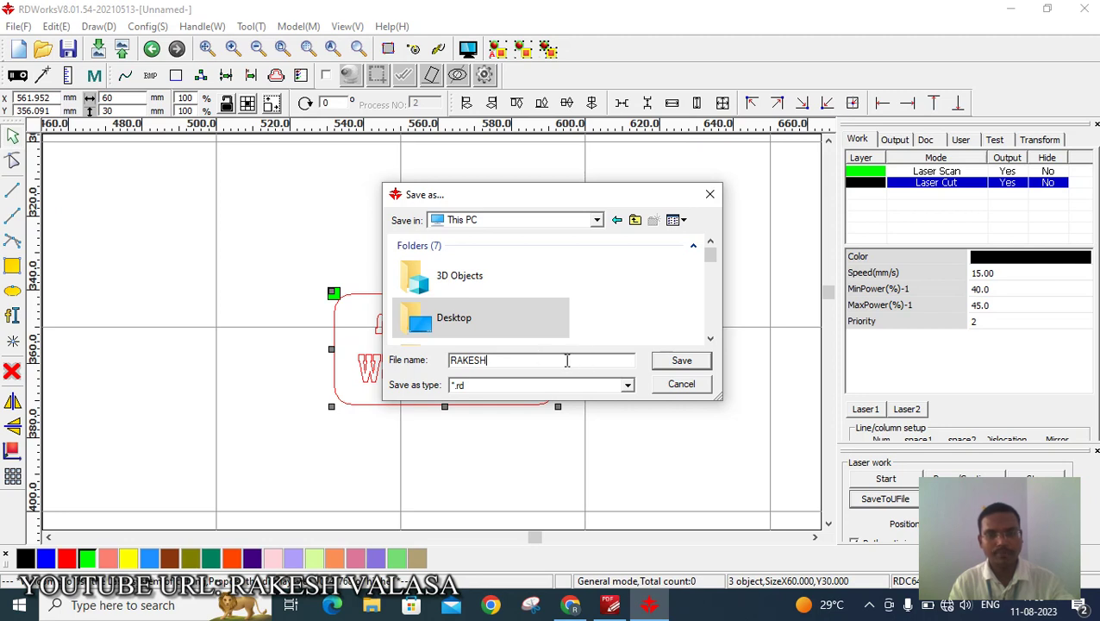
{"action": "left_click", "coordinate": [673, 364]}
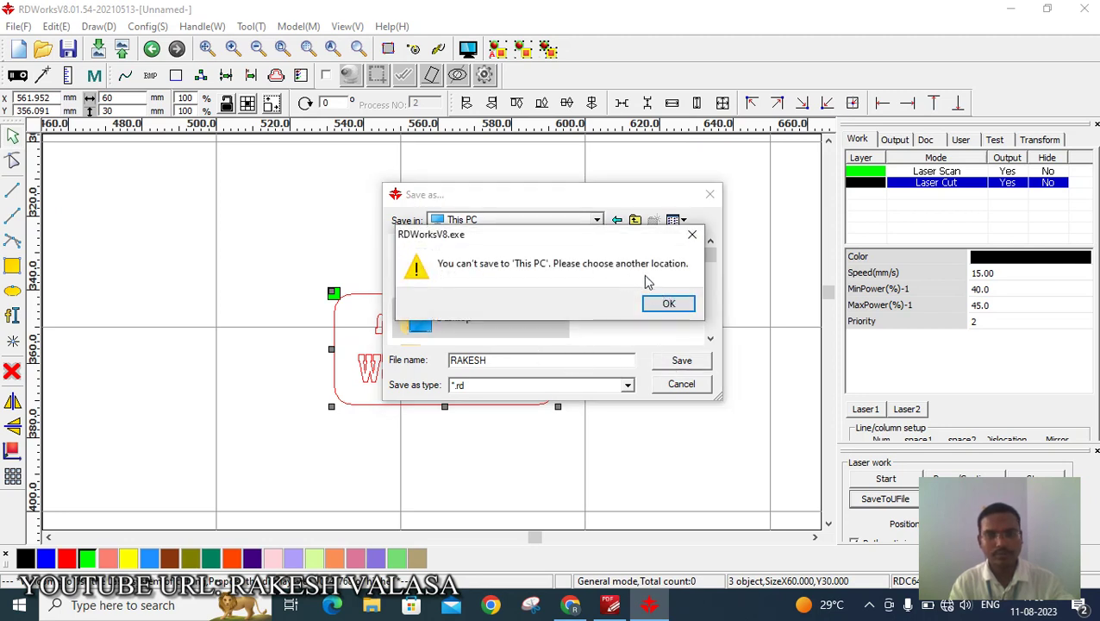
- Dismiss the cannot-save error and save RAKESH.rd inside the Desktop folder
{"action": "left_click", "coordinate": [665, 307]}
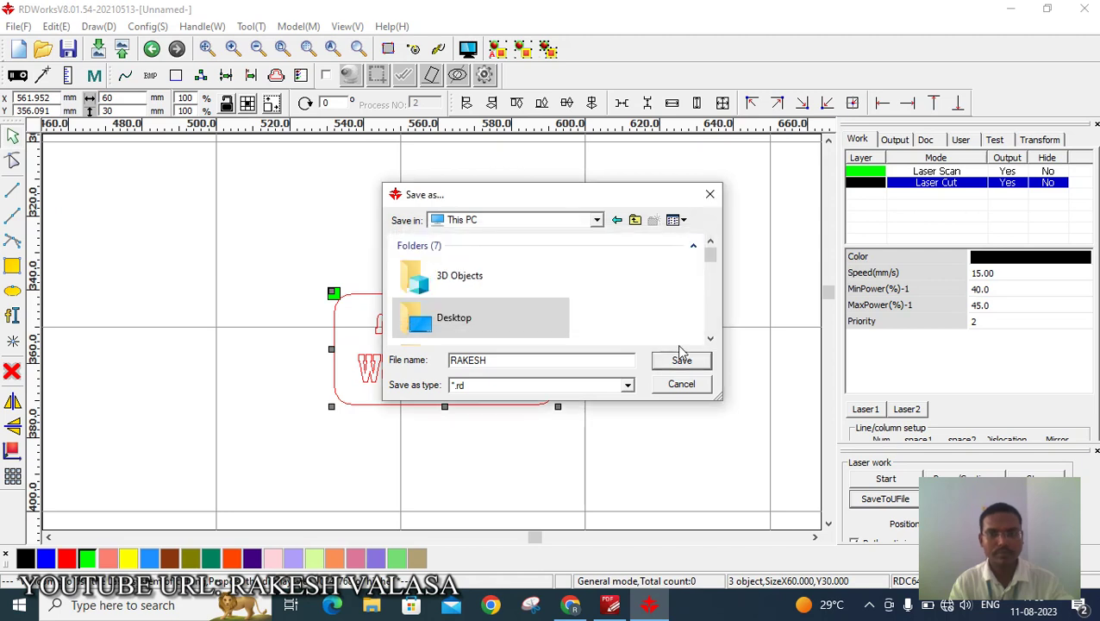
{"action": "double_click", "coordinate": [521, 319]}
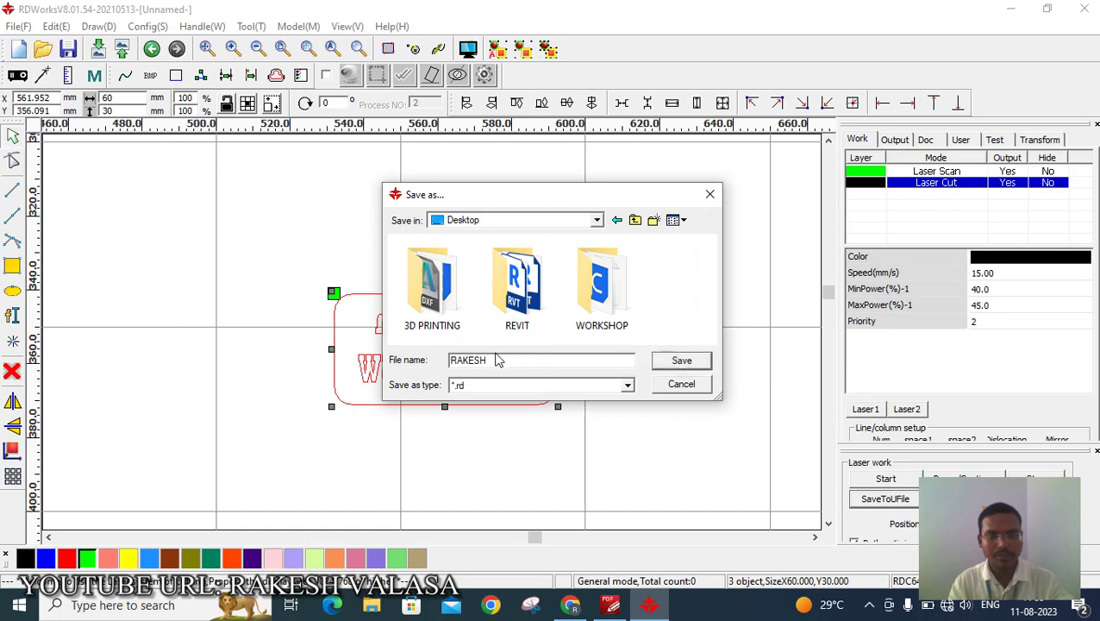
{"action": "left_click", "coordinate": [681, 362]}
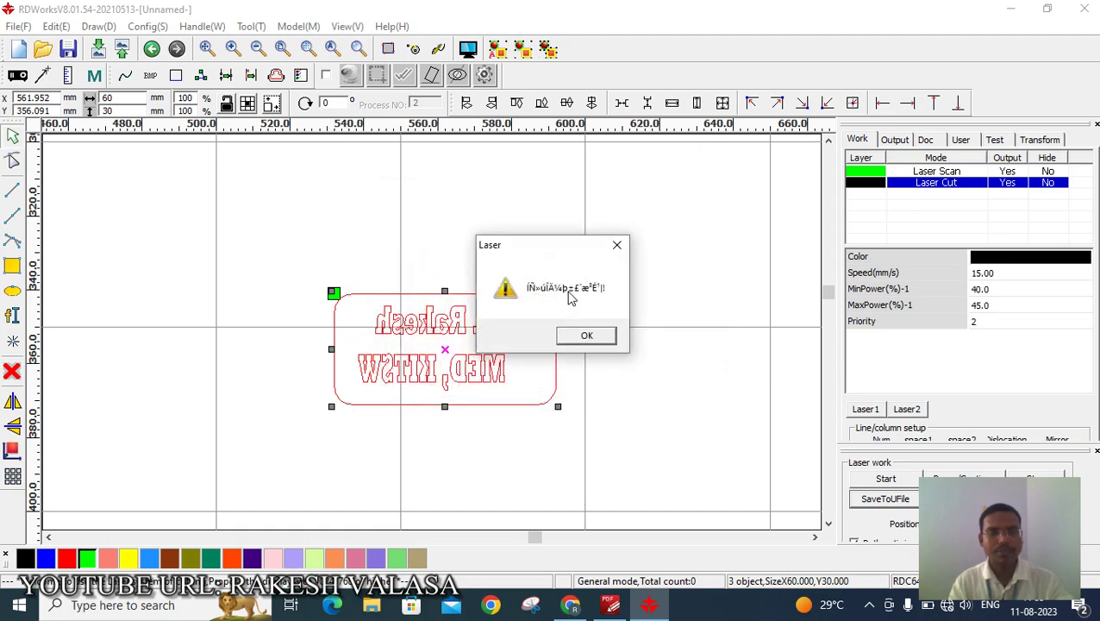
- Close the Laser message box with OK, leaving the mirrored tag on screen
{"action": "left_click", "coordinate": [578, 337]}
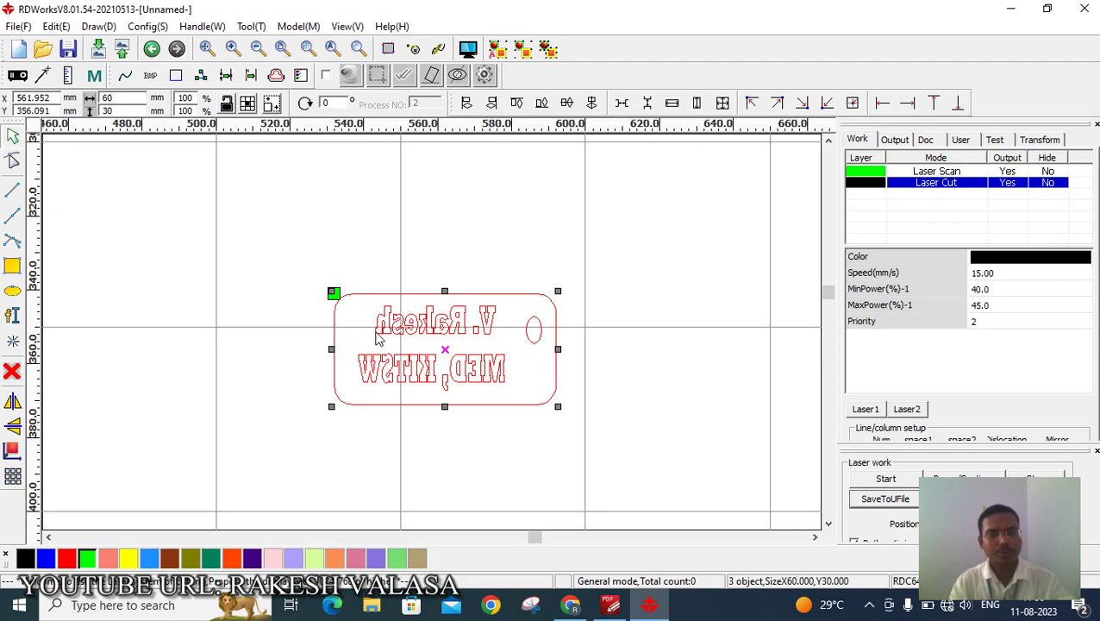
{"action": "left_click", "coordinate": [467, 49]}
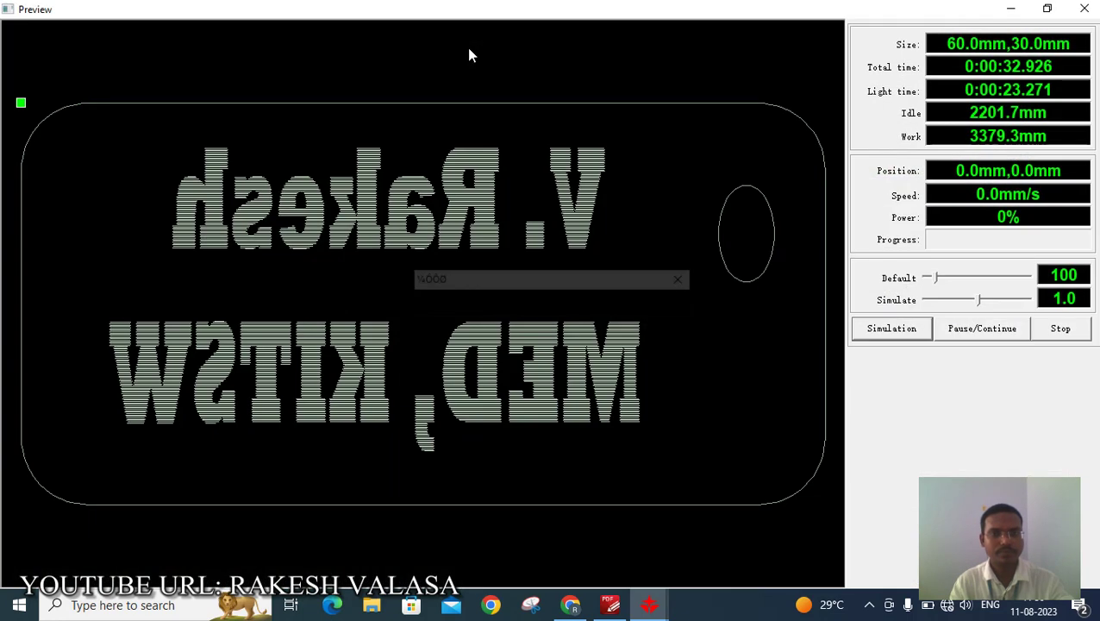
{"action": "left_click", "coordinate": [892, 332]}
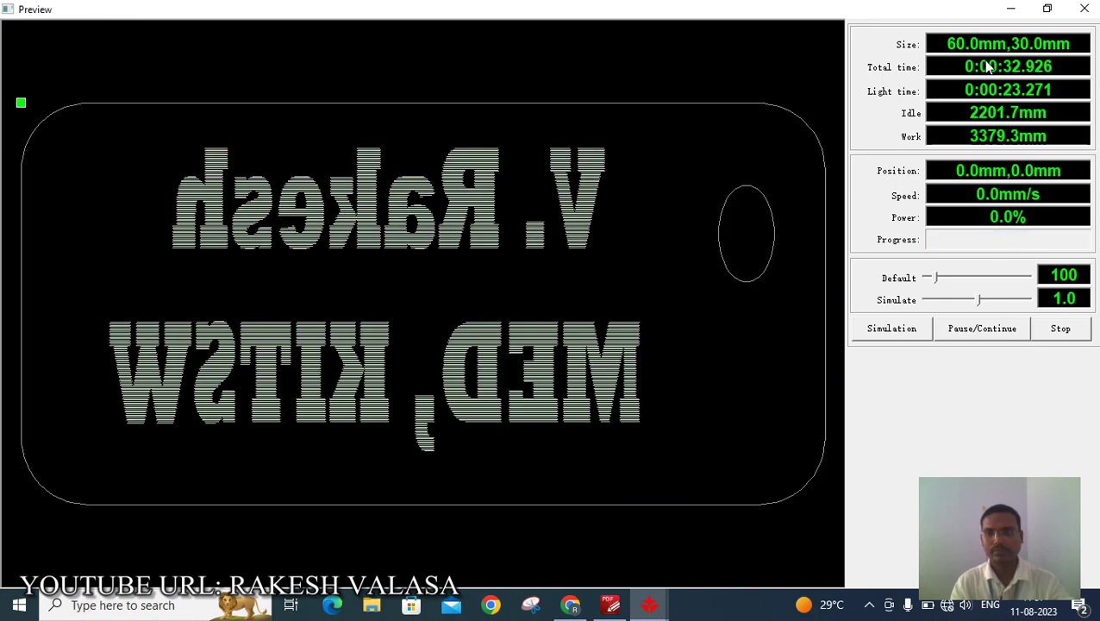
{"action": "left_click", "coordinate": [1095, 8]}
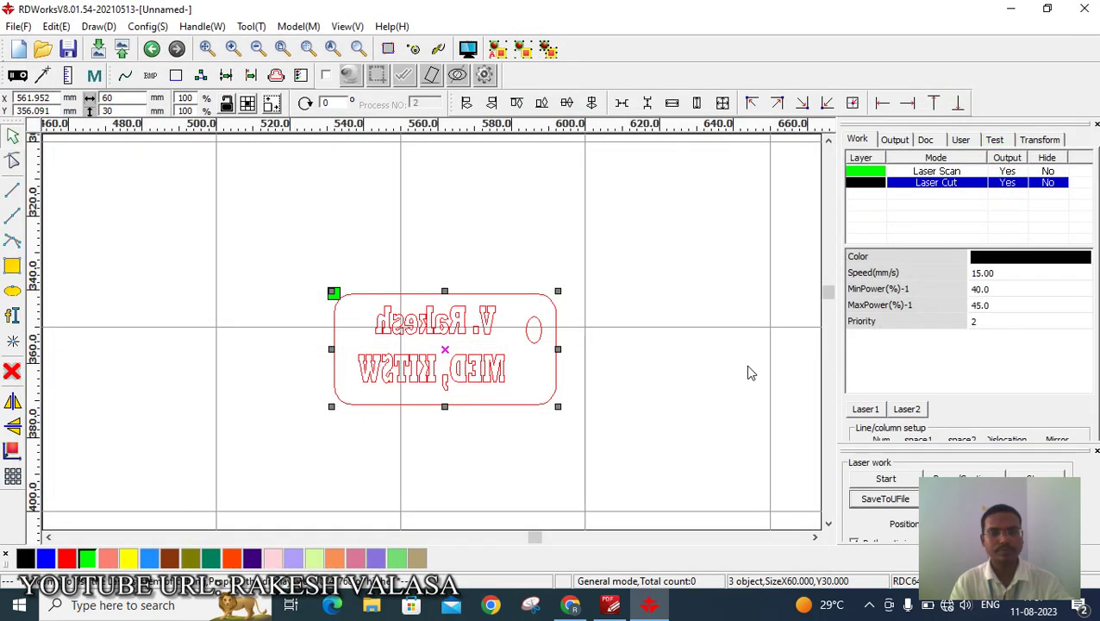